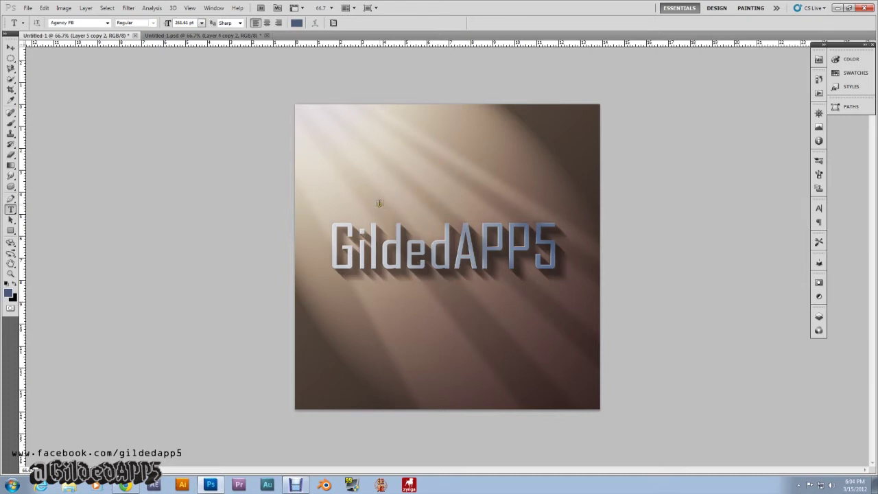
- Switch between the open document tabs to compare the finished GildedAPP5 designs
left_click(152, 35)
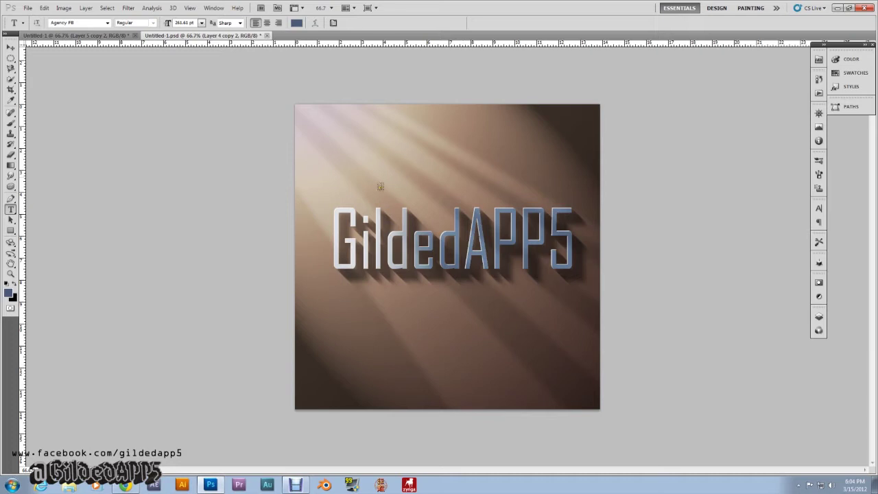
left_click(117, 35)
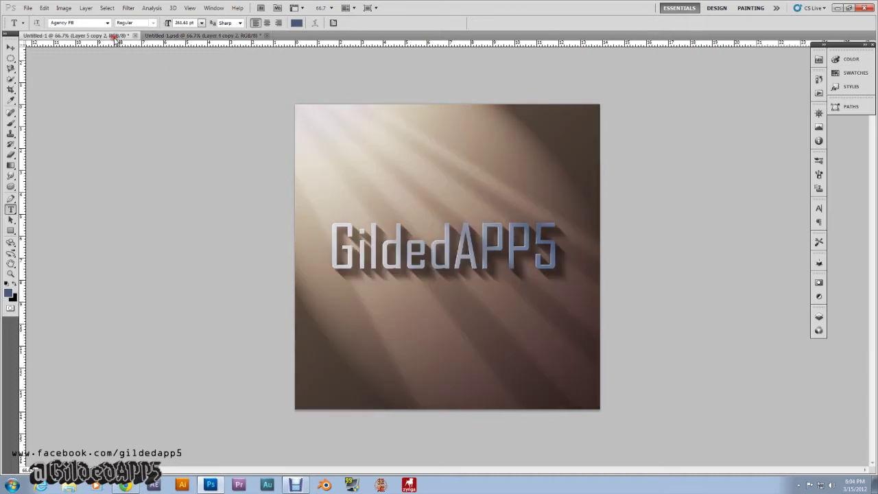
left_click(166, 37)
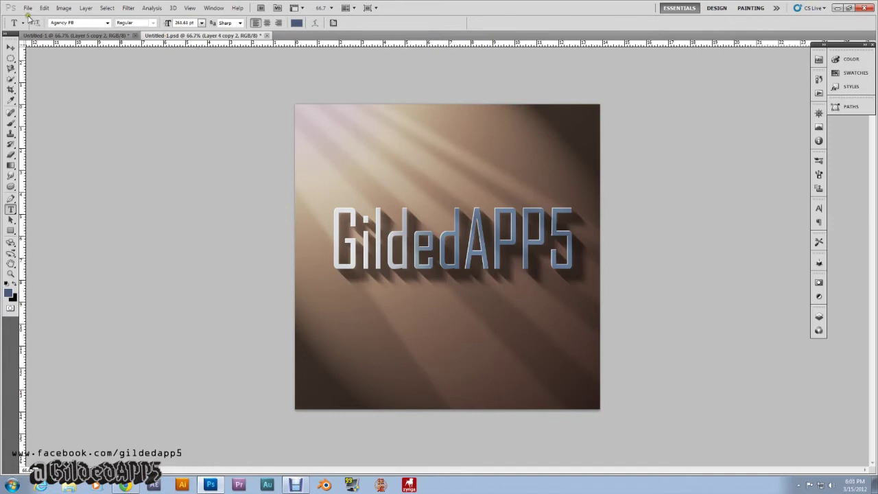
- Create a new white 1000 × 1000 px document at 72 ppi and pick the Gradient tool
left_click(28, 8)
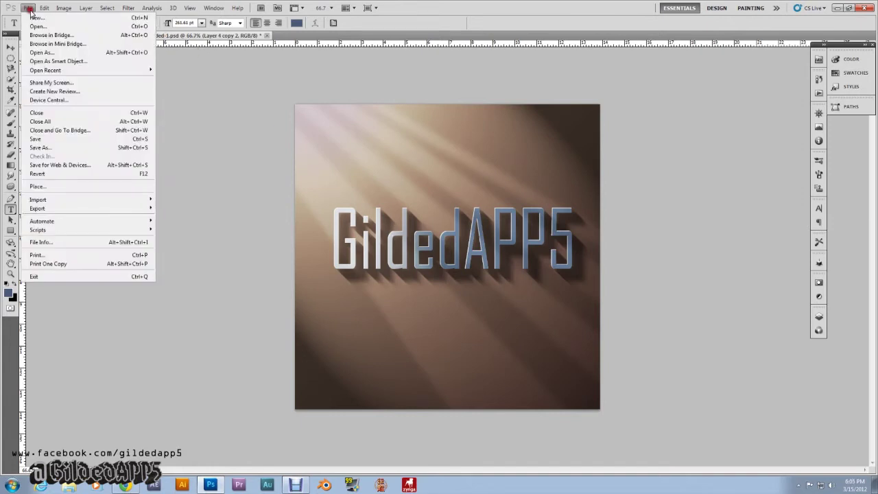
left_click(34, 18)
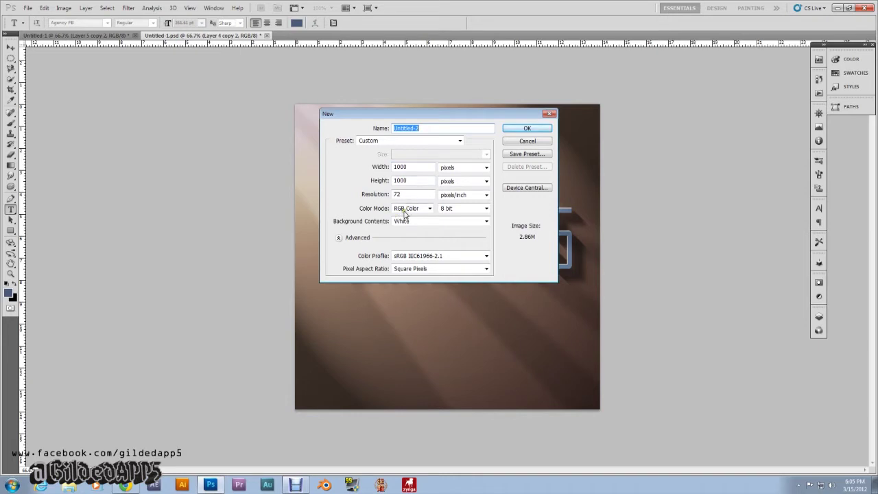
left_click(527, 129)
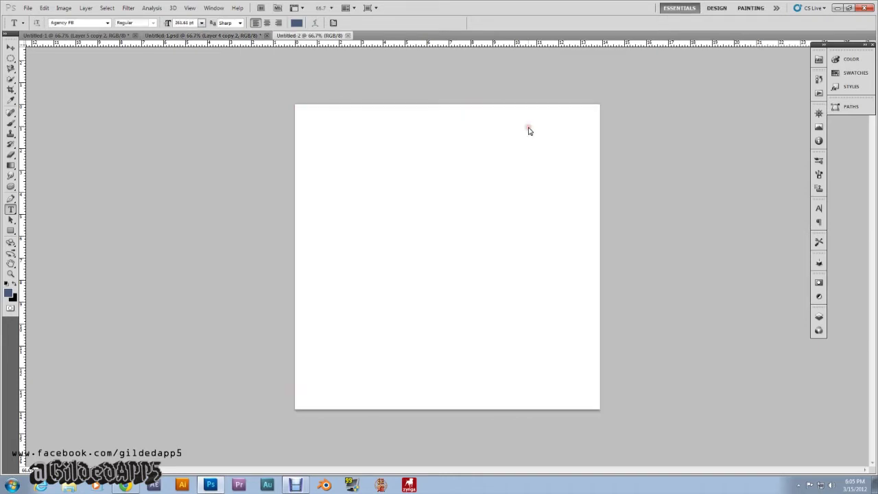
left_click(11, 165)
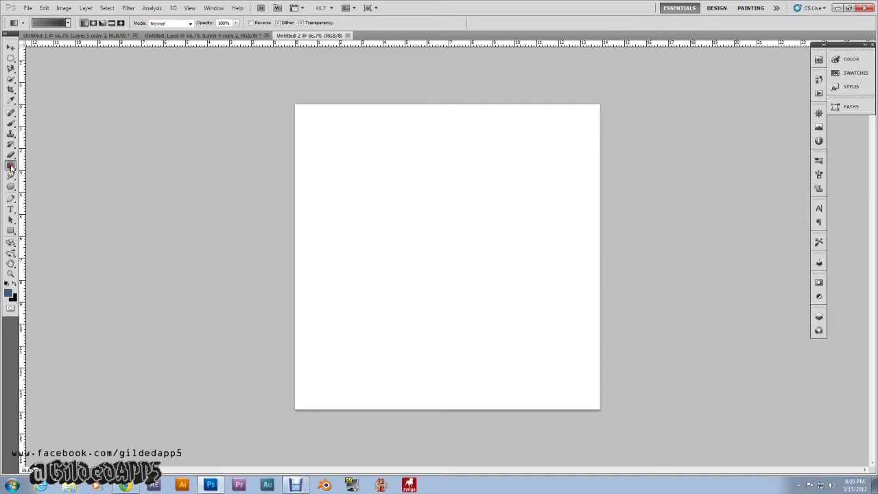
- Fill the canvas diagonally with a #7b7b7b to #363636 gradient, top-left to bottom-right
left_click(51, 24)
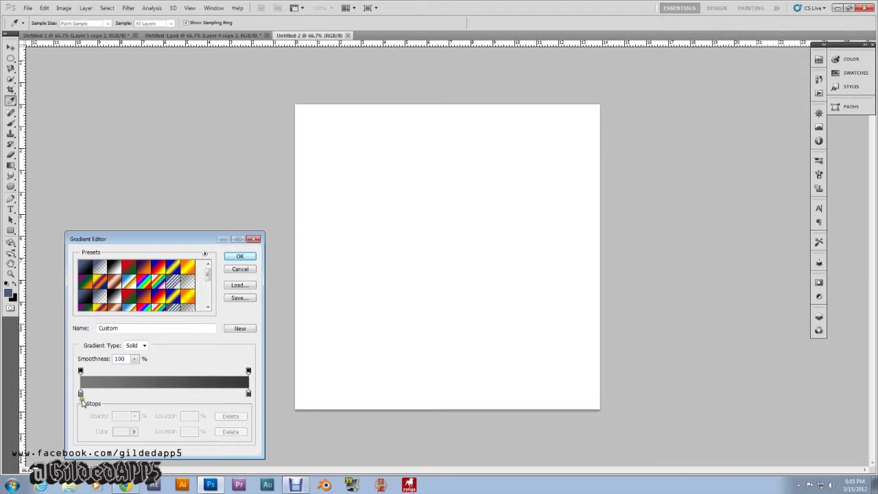
double_click(81, 394)
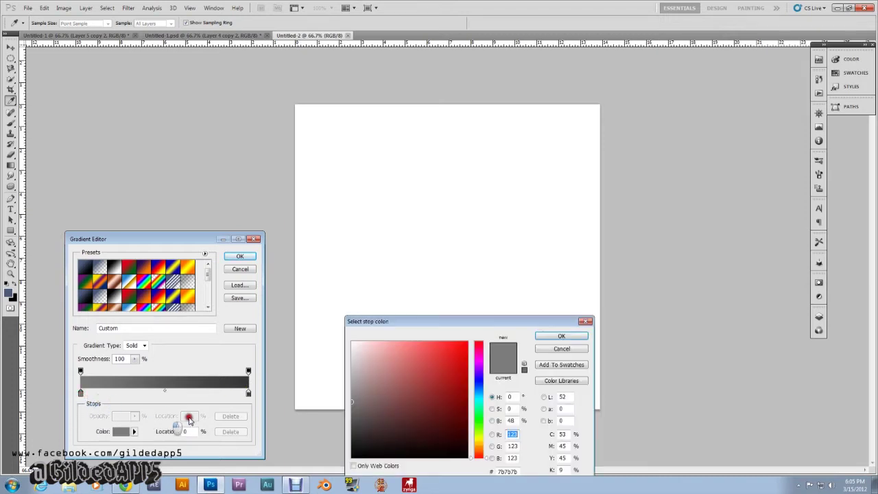
double_click(509, 472)
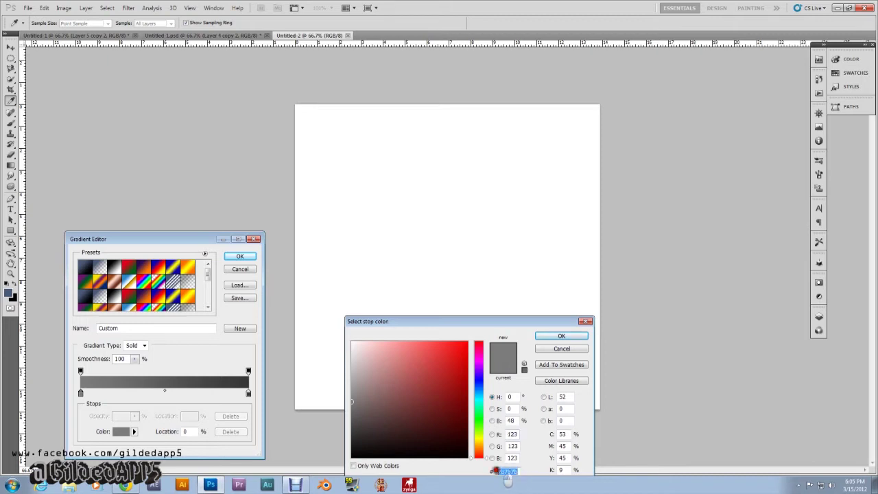
left_click(561, 336)
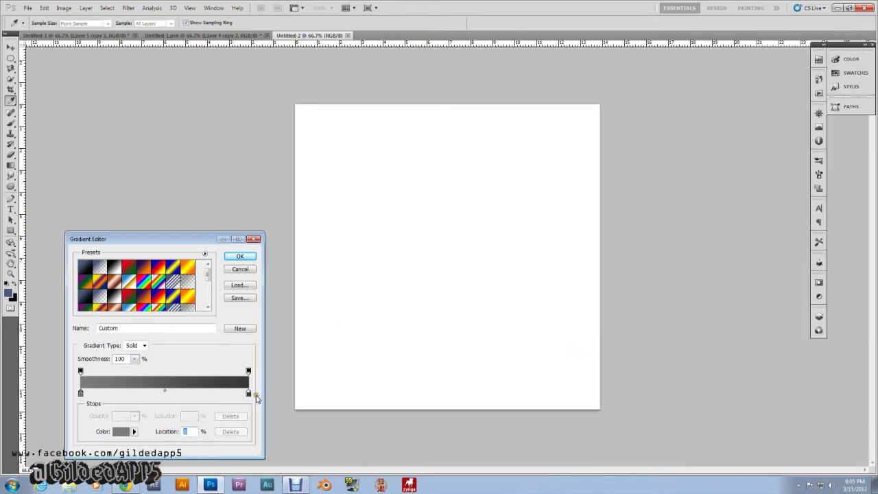
double_click(248, 394)
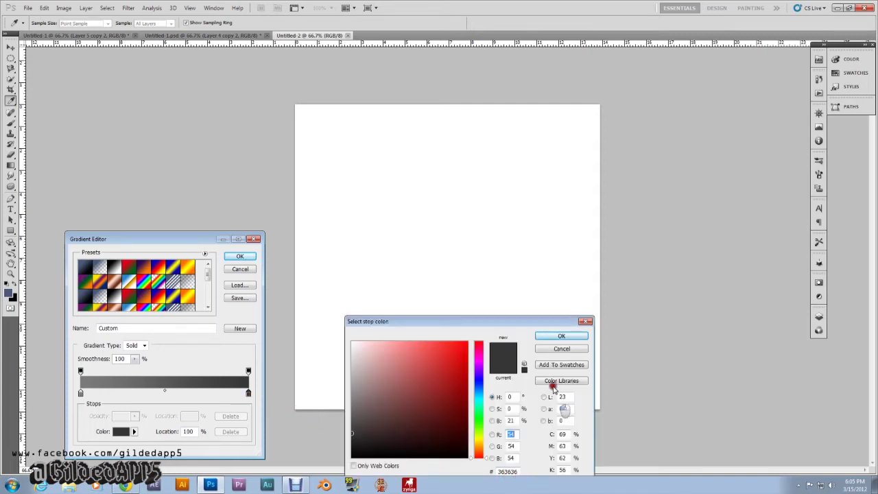
left_click(556, 337)
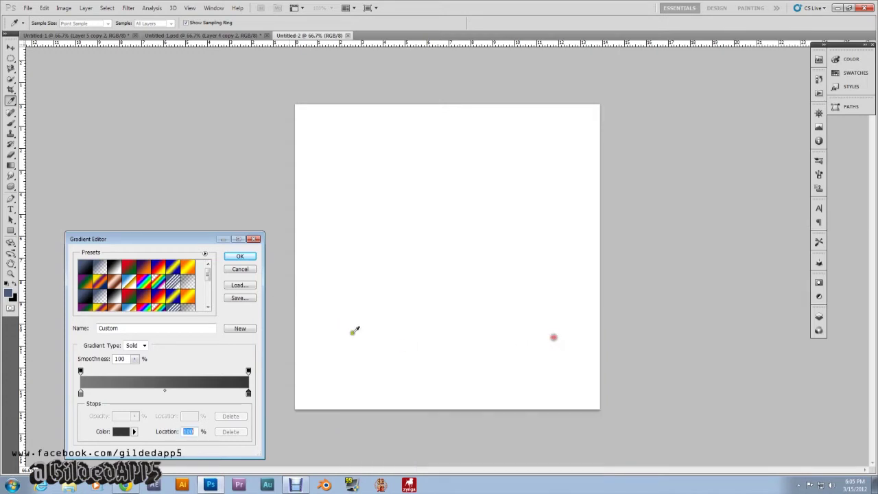
left_click(240, 256)
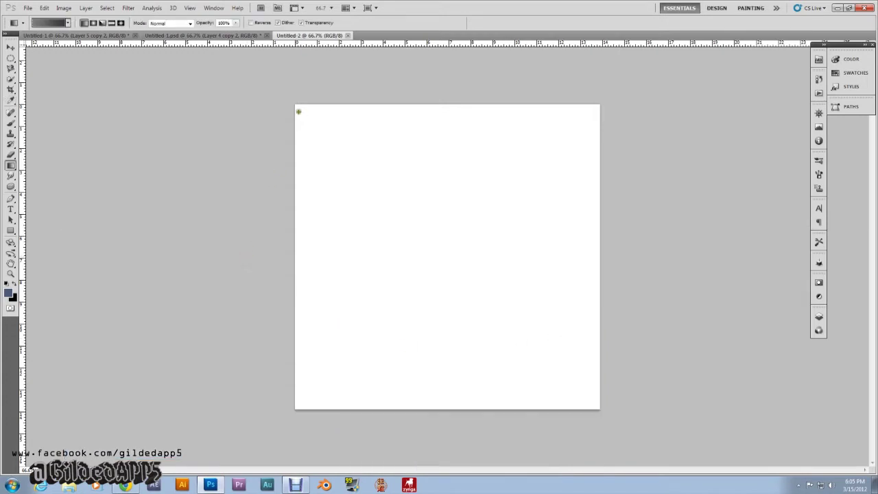
left_click_drag(294, 104, 457, 373)
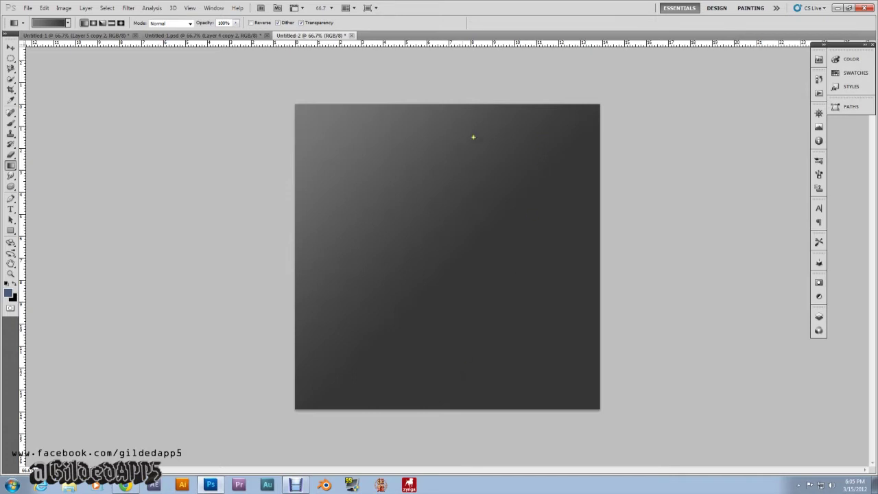
- With the Type tool, set the text colour to #c2c8d4
left_click(10, 209)
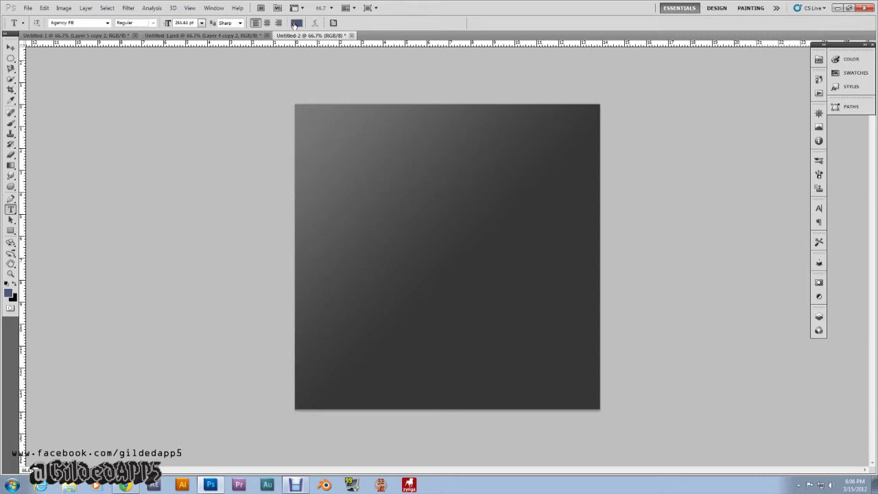
left_click(296, 24)
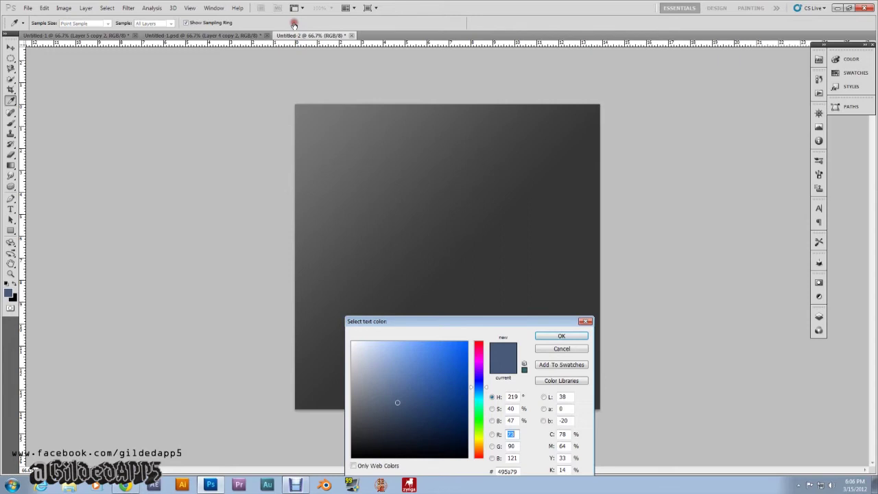
left_click_drag(523, 472, 486, 476)
type("c2")
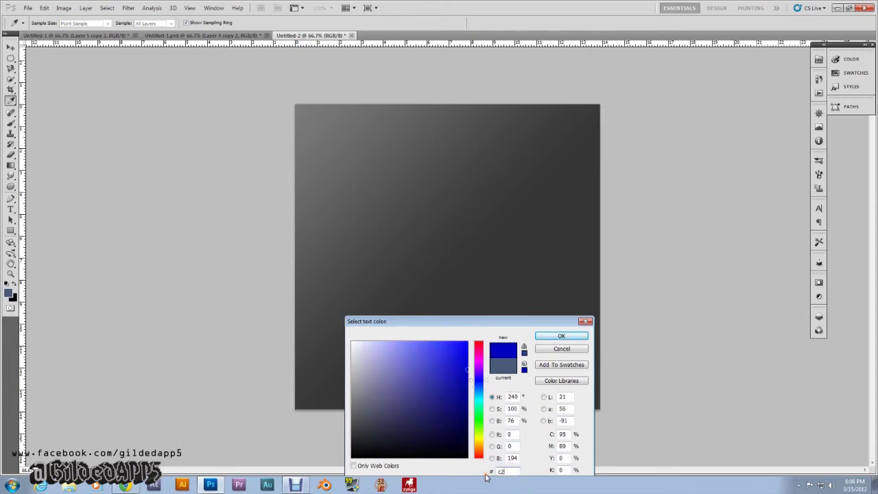
type("c")
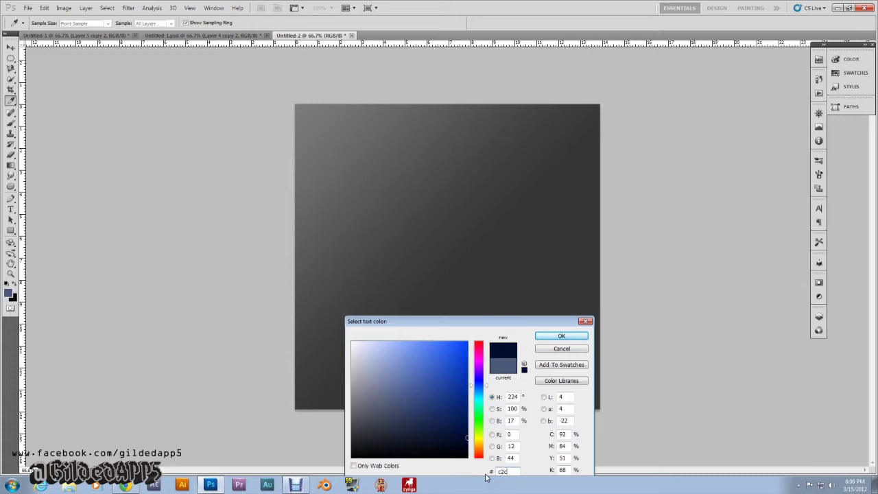
type("8d4")
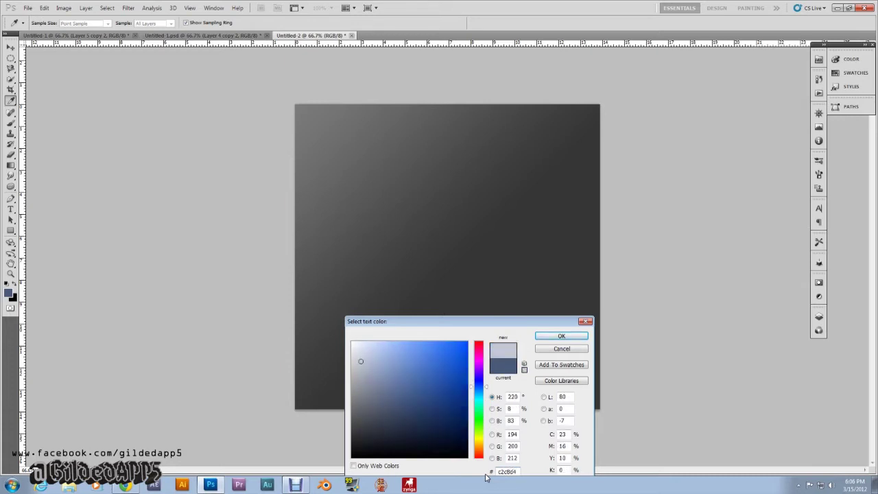
left_click(560, 337)
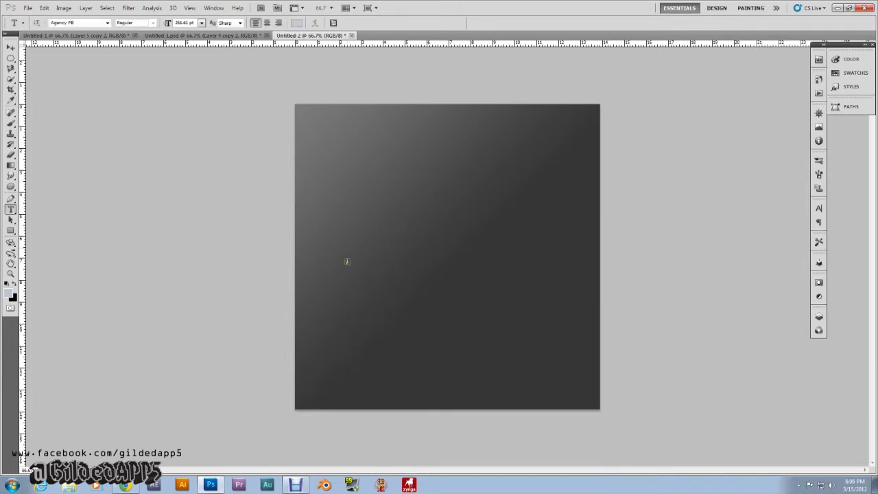
- Type 'GildedAPP5' at the canvas's left middle and commit it
left_click(321, 275)
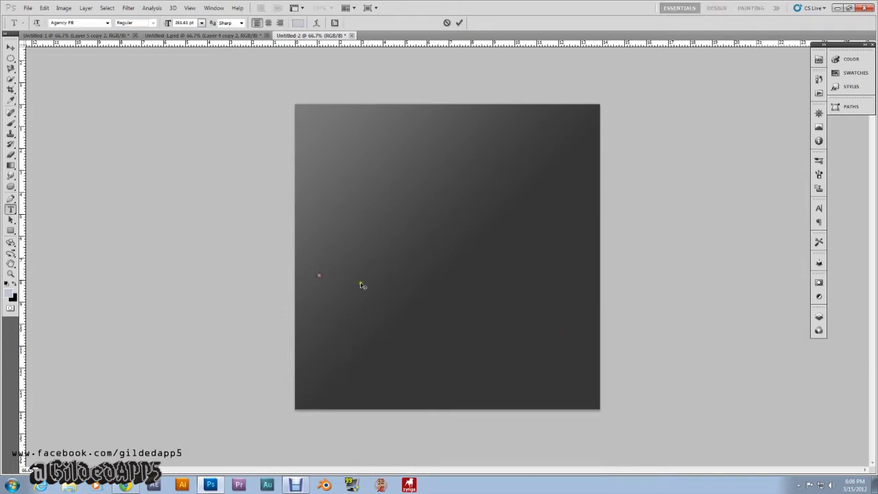
type("G")
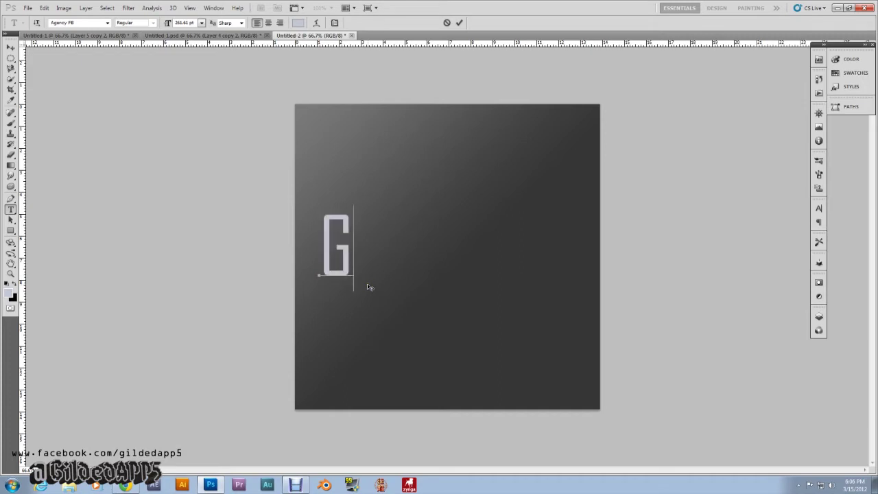
type("ilded")
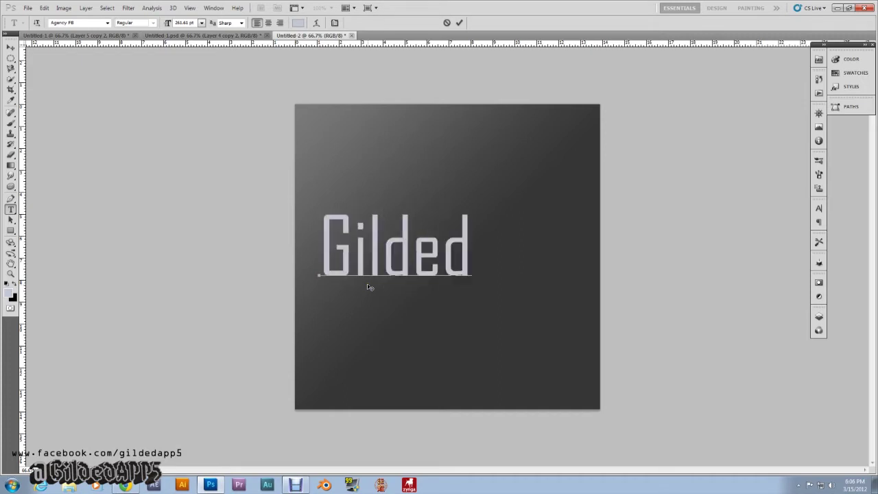
type("APP5")
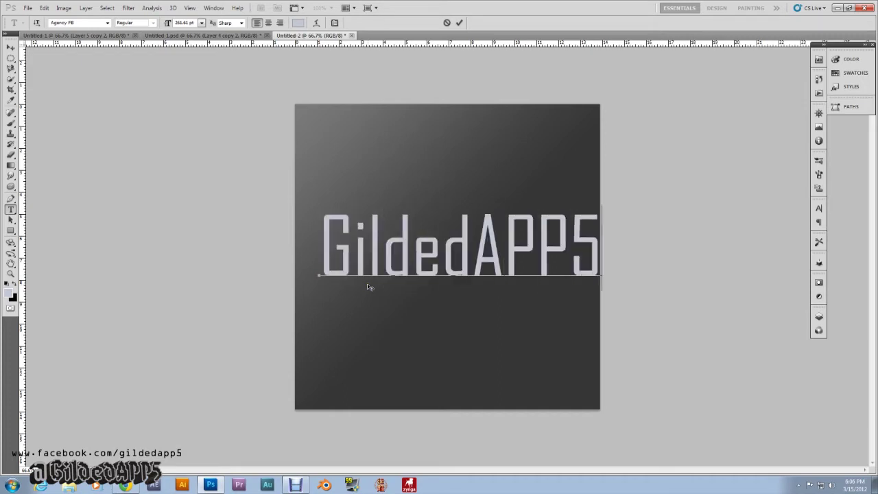
left_click(10, 47)
- Centre the GildedAPP5 text and Free Transform it down to about 76%
left_click_drag(495, 235, 484, 241)
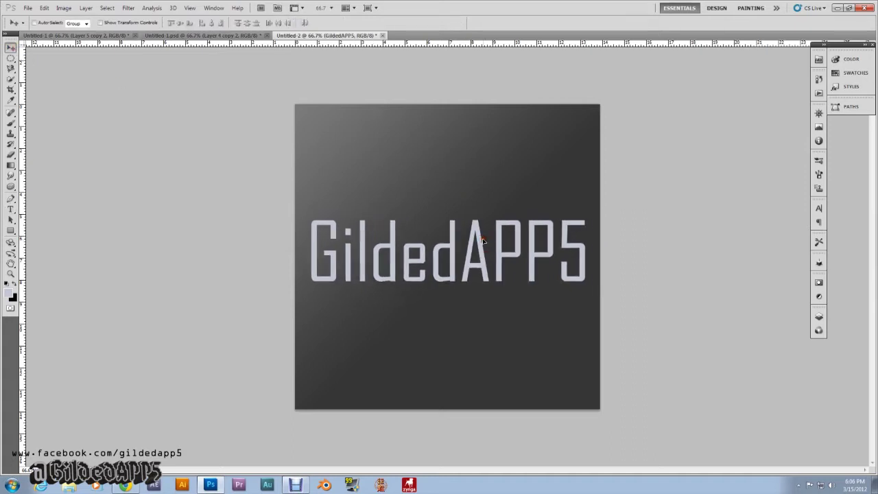
key("ctrl+t")
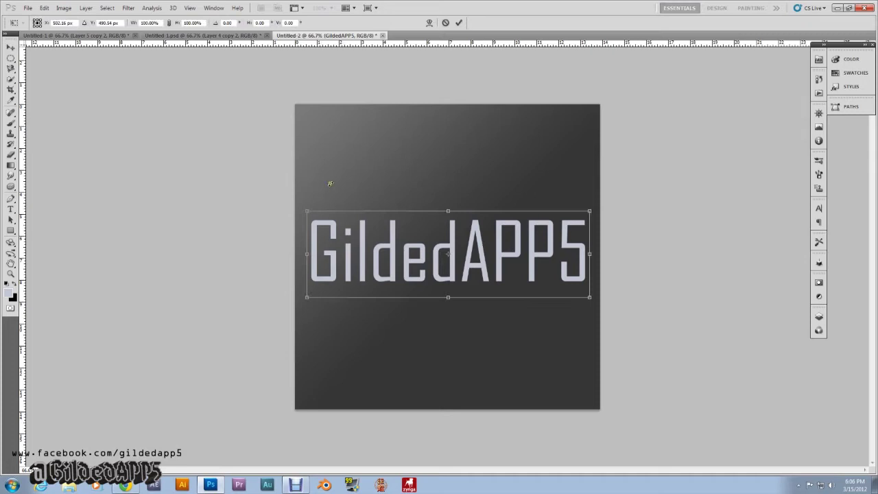
left_click_drag(307, 209, 374, 232)
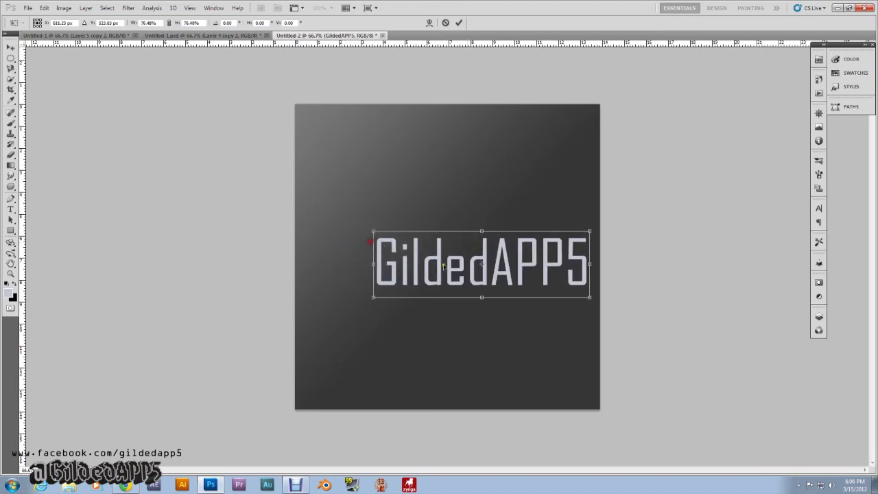
left_click_drag(513, 277, 477, 266)
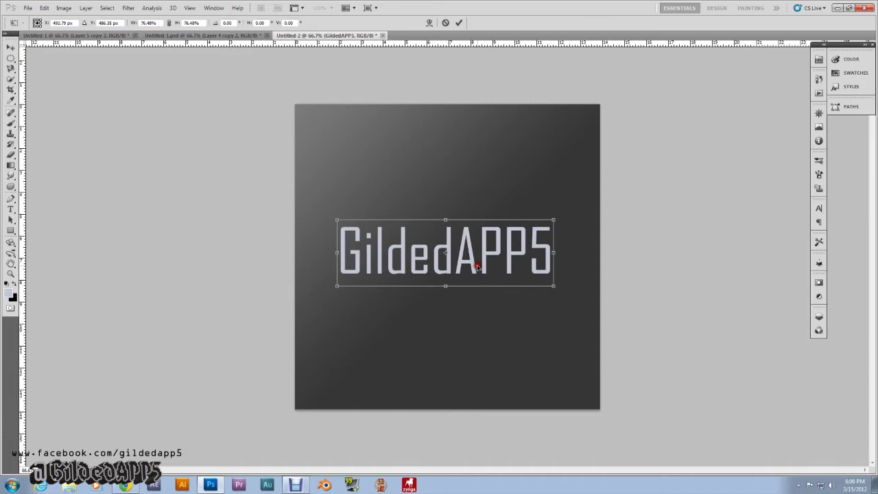
key("Return")
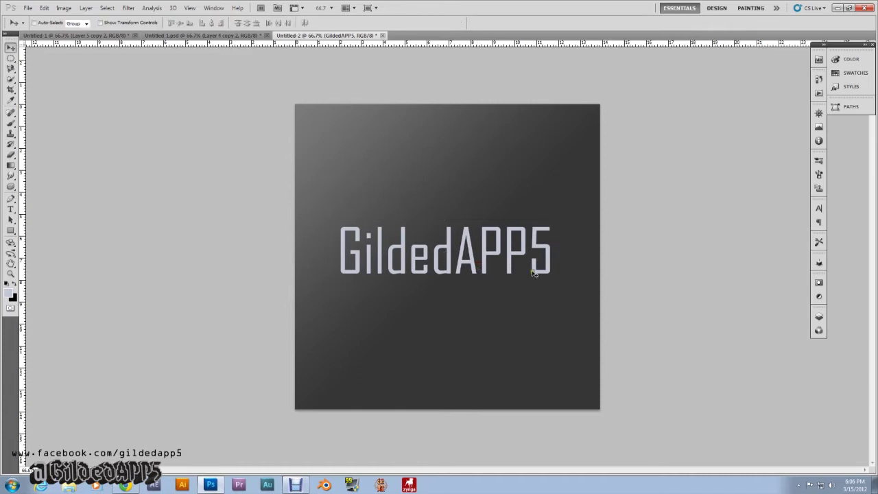
- From the Layers panel, select the GildedAPP5 letter shapes and add an empty Layer 1
left_click(819, 315)
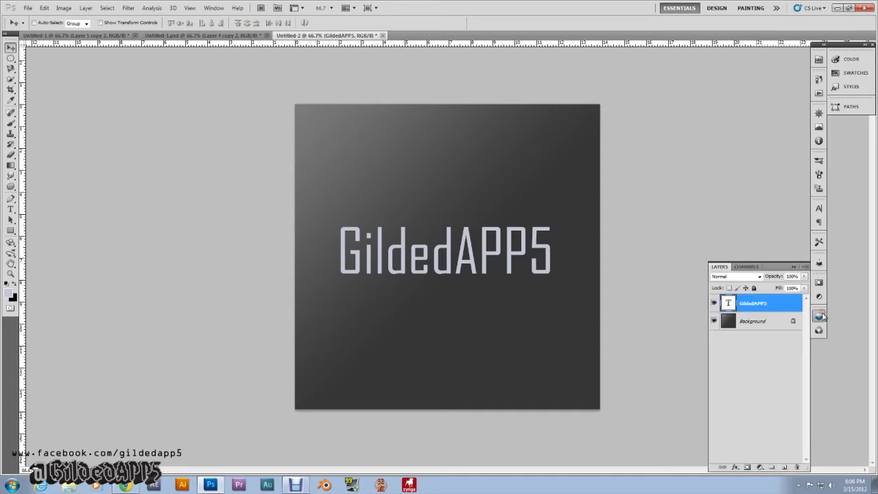
left_click(730, 305, "ctrl")
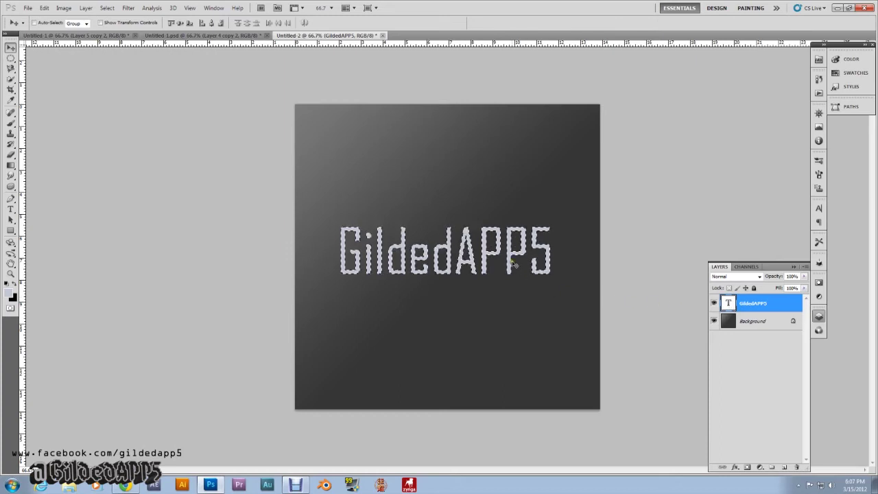
left_click(783, 468)
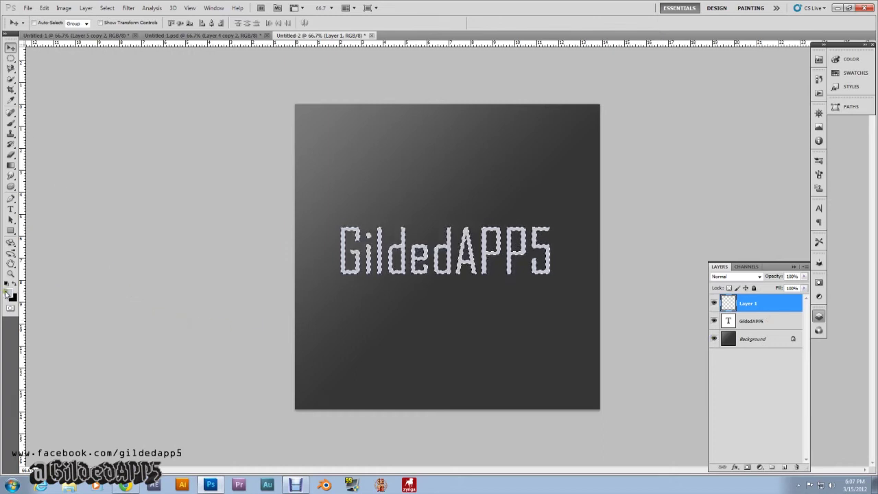
- Start a Gradient Editor gradient from the Foreground to Transparent preset
left_click(10, 165)
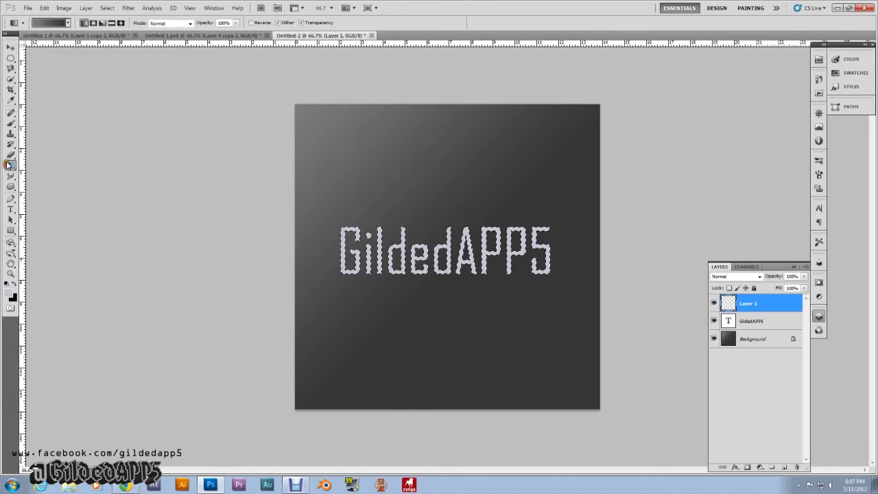
left_click(46, 25)
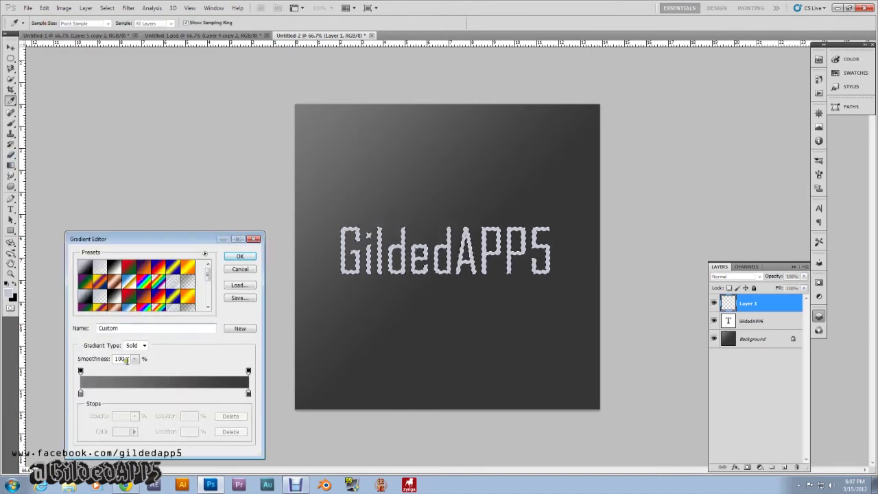
left_click(102, 269)
double_click(80, 393)
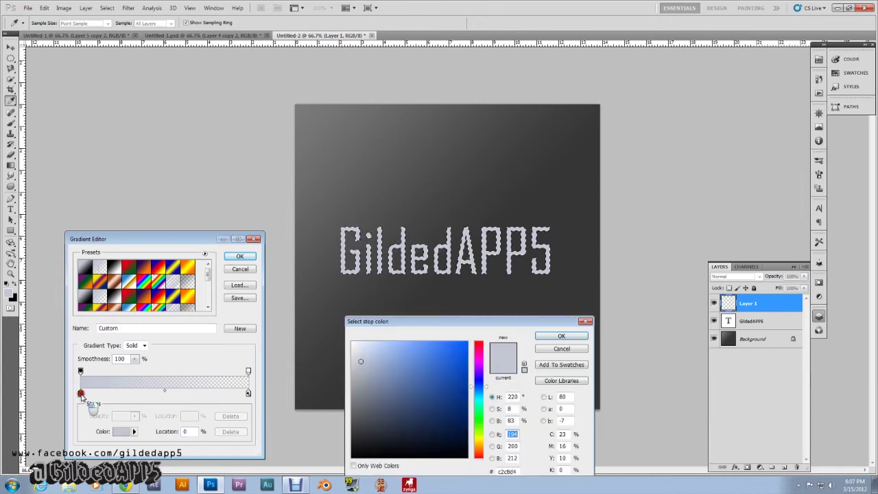
left_click(562, 336)
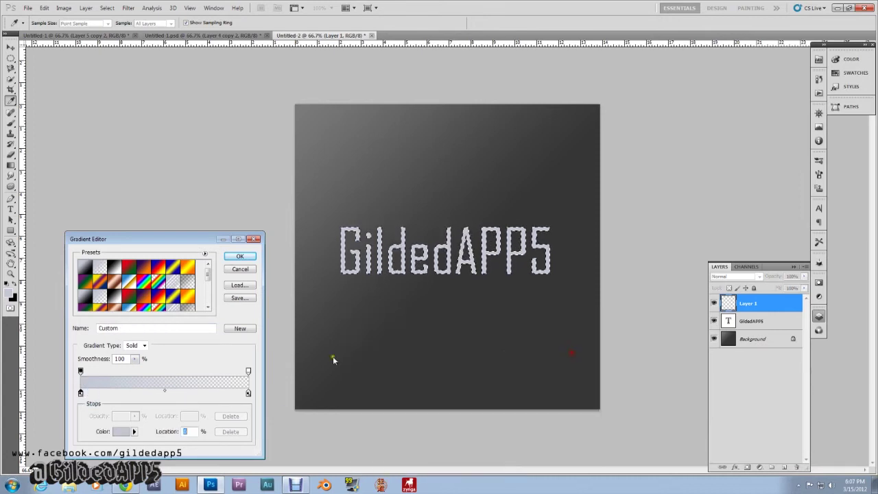
- Set the left opacity stop to 0% and keep the right opacity stop at 100%
left_click(80, 372)
left_click(136, 416)
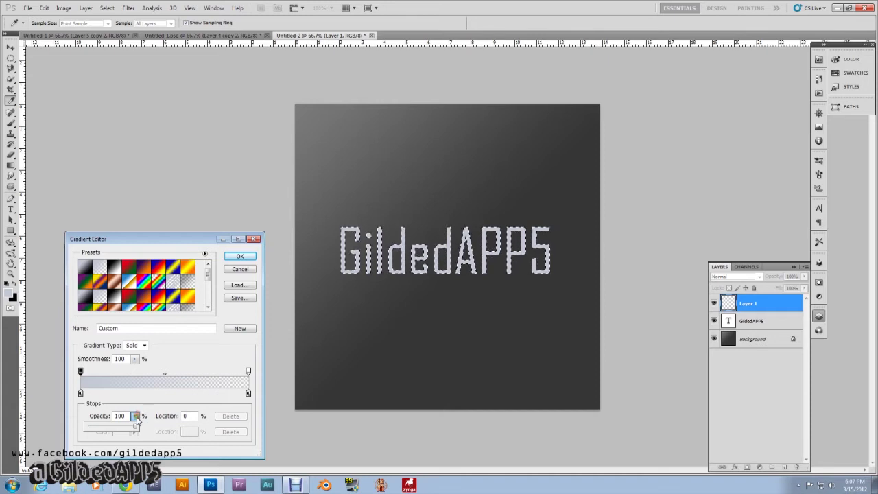
left_click_drag(135, 426, 33, 423)
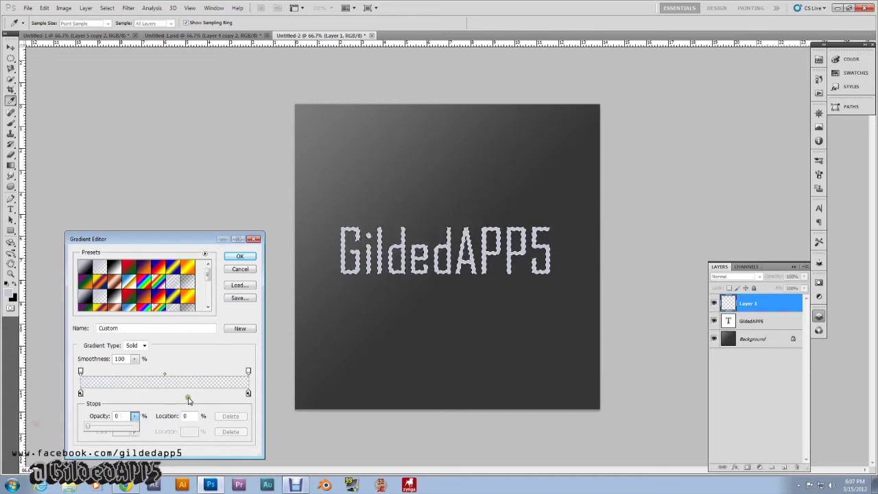
left_click(248, 372)
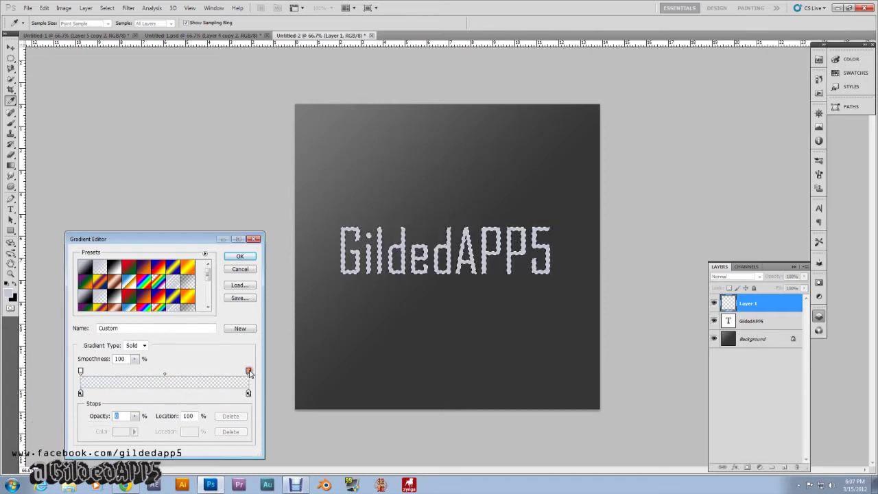
left_click(134, 416)
left_click_drag(135, 420, 187, 426)
- Add a colour stop at the right end set to hex 495a79
left_click(228, 394)
left_click_drag(227, 394, 249, 396)
double_click(249, 393)
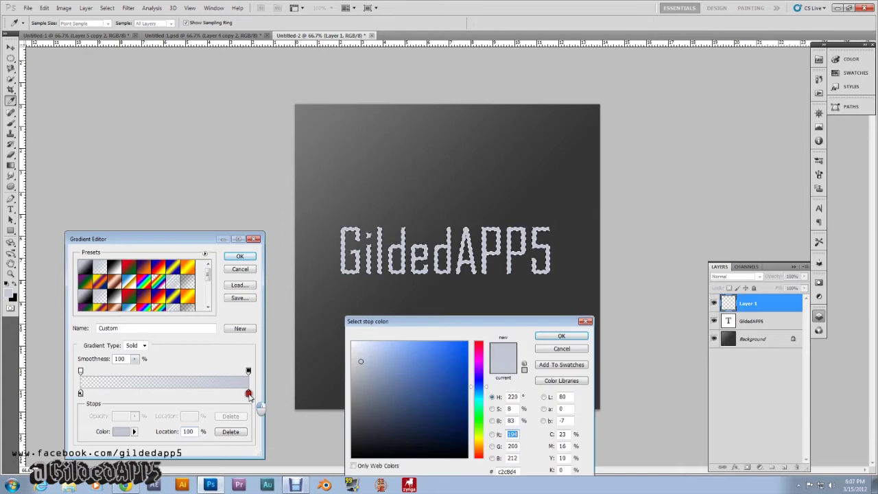
left_click(499, 472)
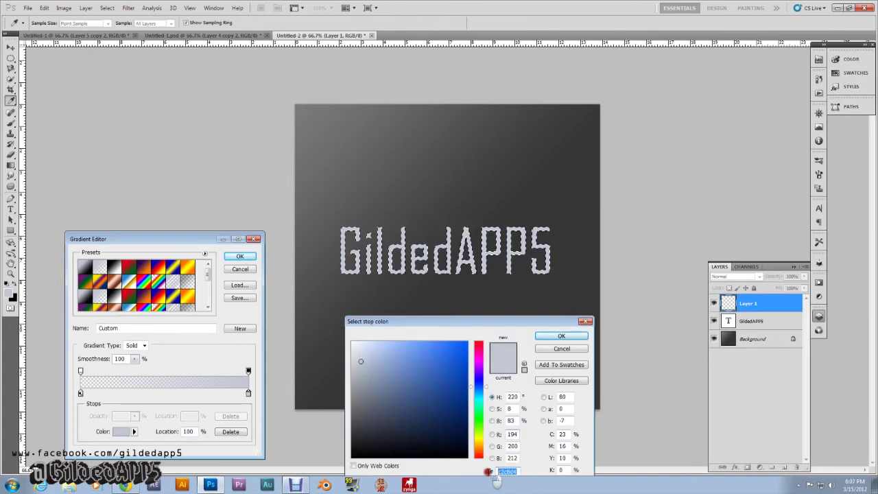
type("49")
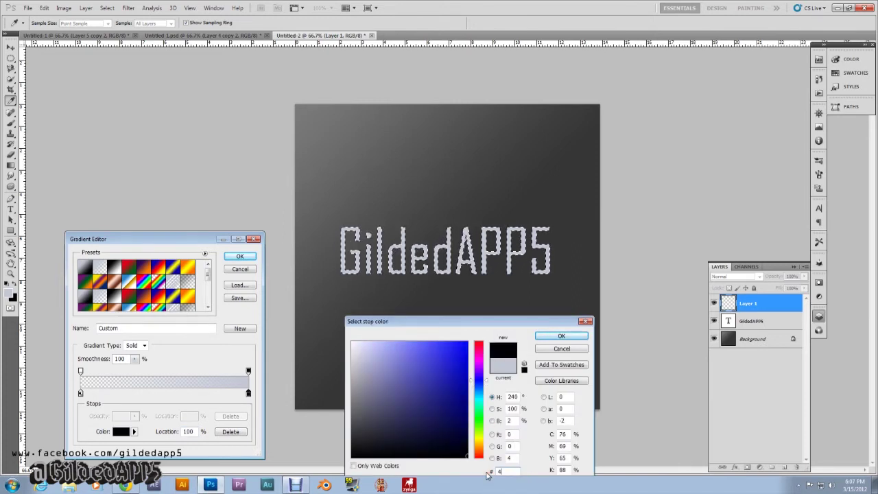
type("5a79")
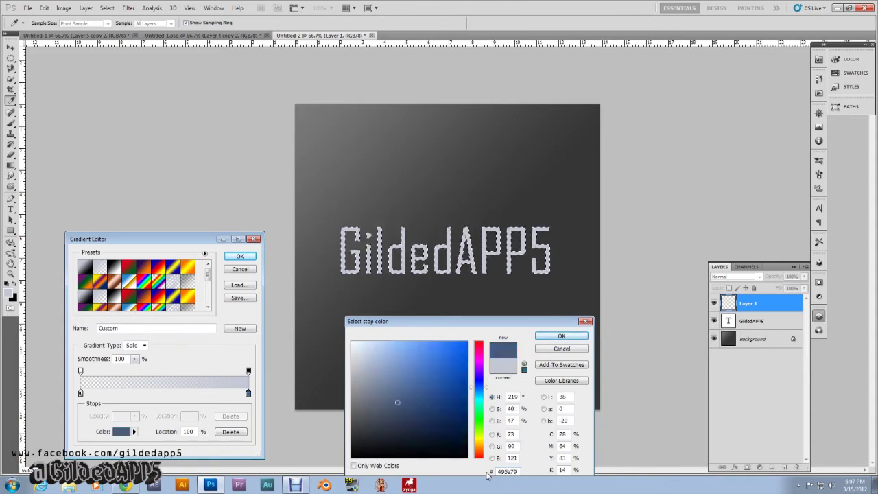
left_click(569, 336)
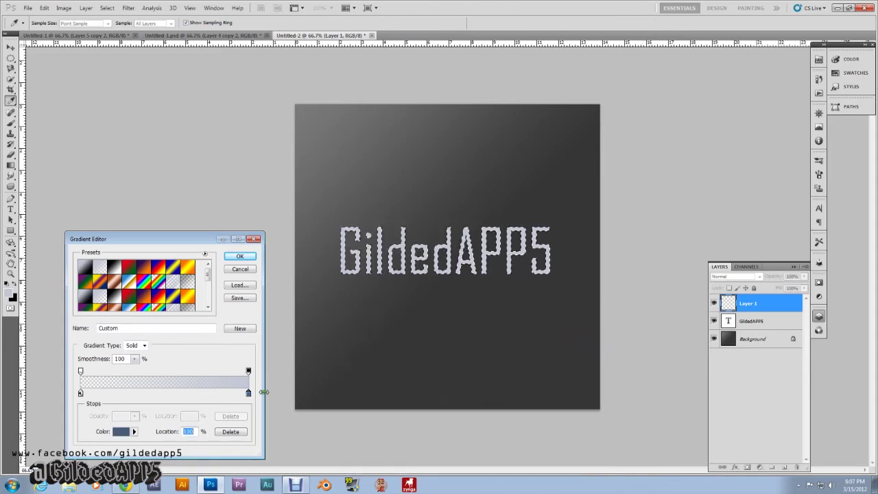
- Adjust the stop positions, deleting an extra stop and sliding the navy stop inward
left_click(238, 393)
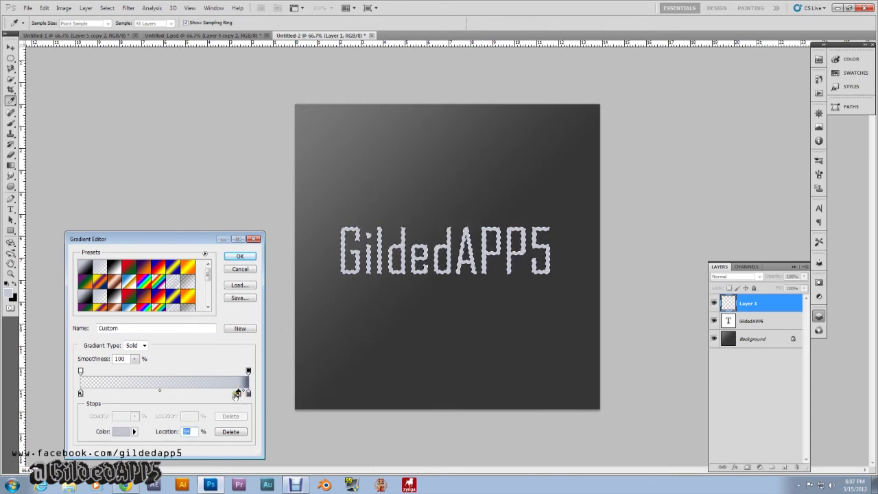
left_click_drag(236, 396, 141, 398)
left_click_drag(133, 398, 209, 397)
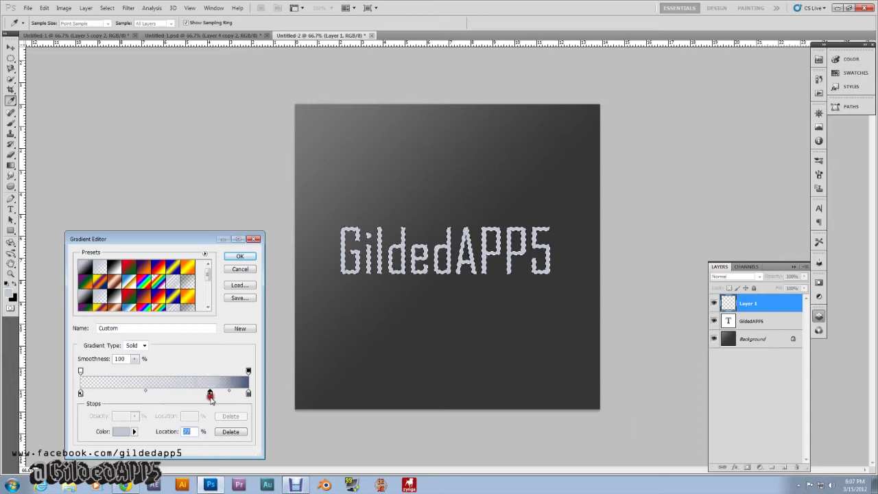
double_click(210, 396)
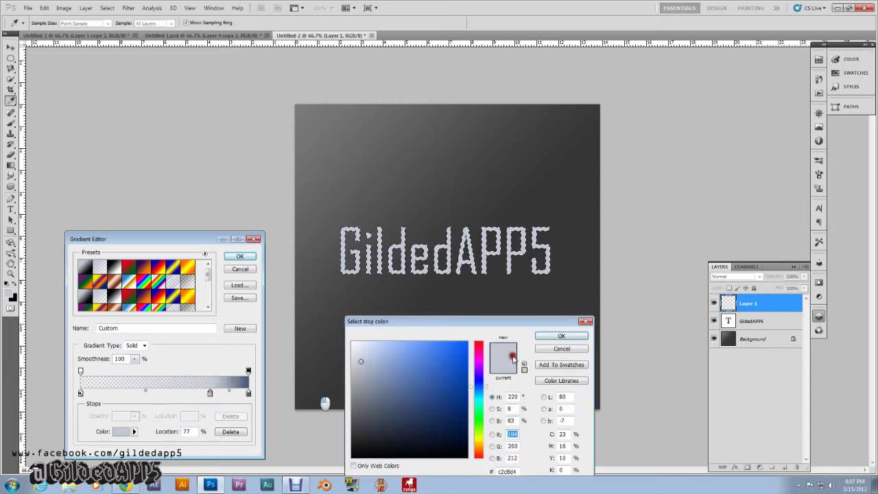
left_click(562, 348)
left_click_drag(210, 393, 279, 425)
left_click_drag(249, 395, 192, 373)
left_click(247, 372)
left_click(214, 394)
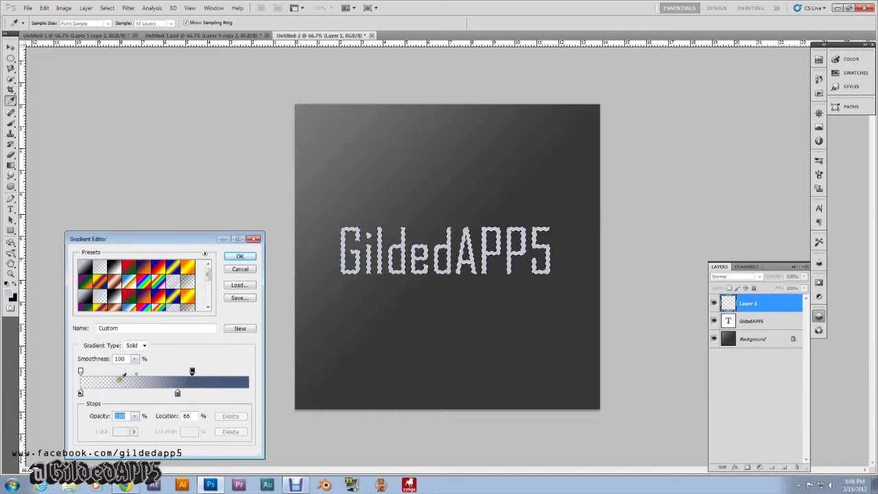
- Apply the custom gradient to the letters and reload the text as a selection
left_click(240, 255)
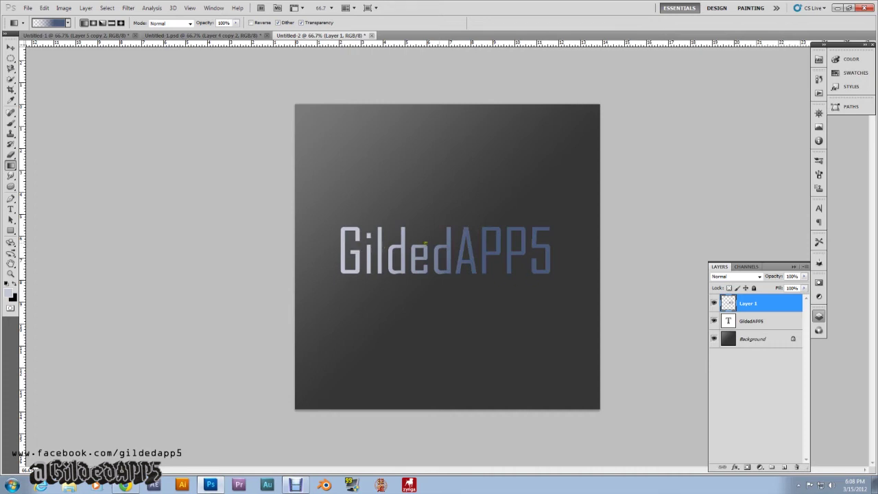
left_click(728, 323, "ctrl")
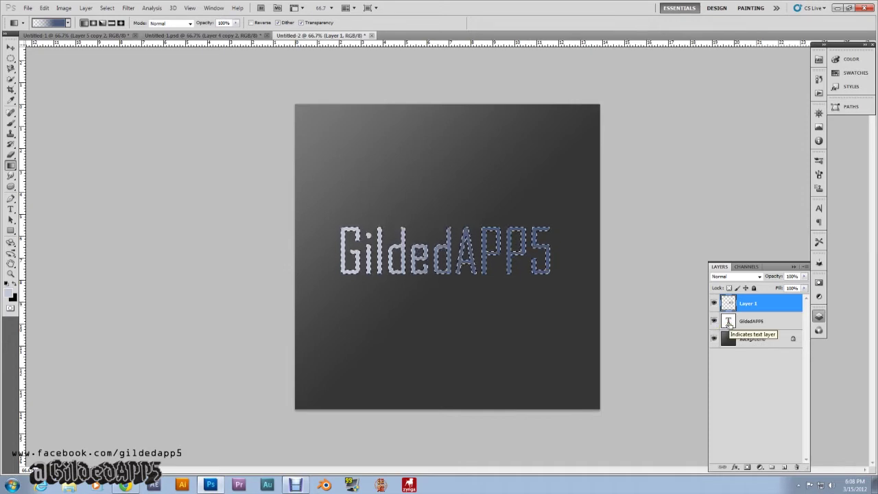
- Add Layer 2 beneath the GildedAPP5 text layer and reset colours to default black
left_click(753, 321)
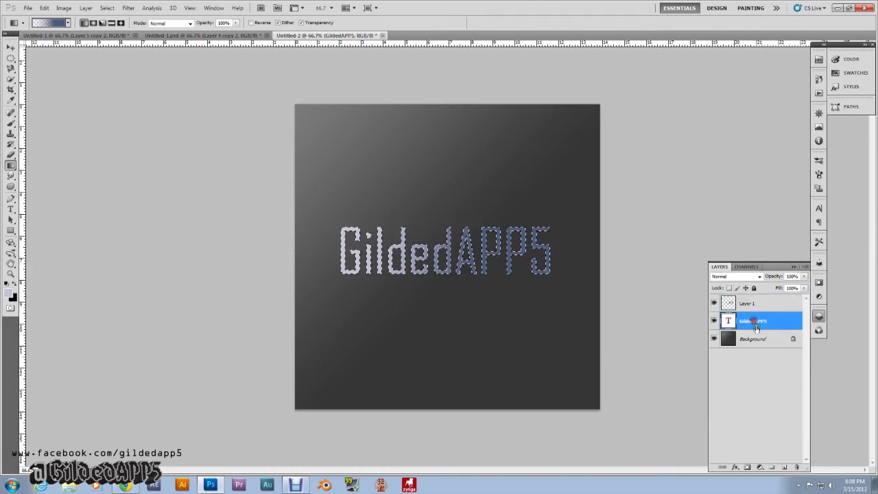
left_click(782, 468)
left_click_drag(776, 319, 773, 343)
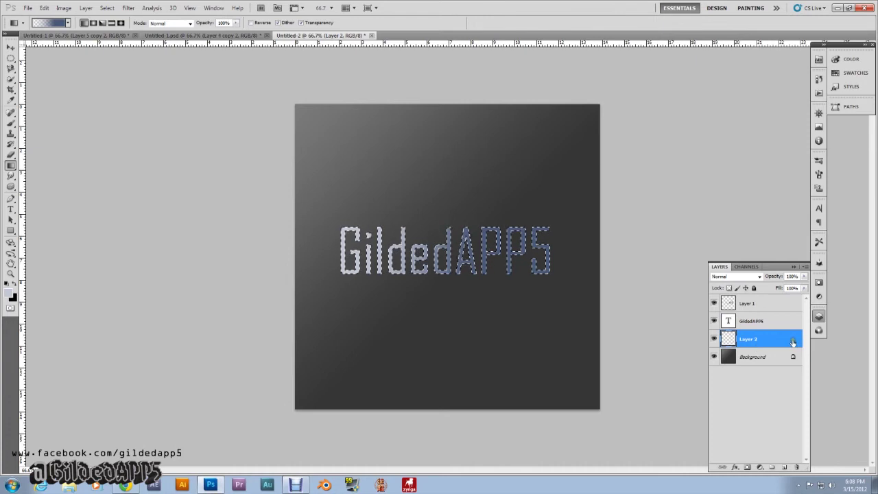
left_click(7, 283)
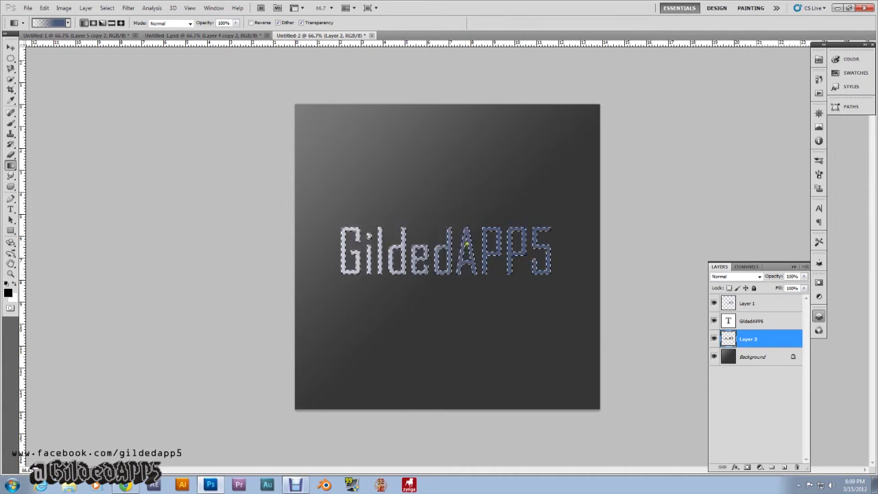
- Add Layers 3 through 7, filling the letter selection with black on each shadow step
left_click(784, 467)
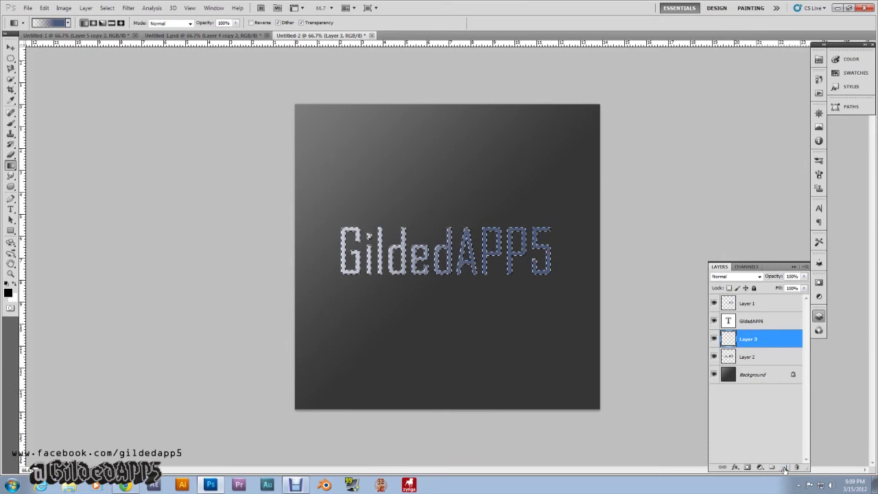
key("alt+BackSpace")
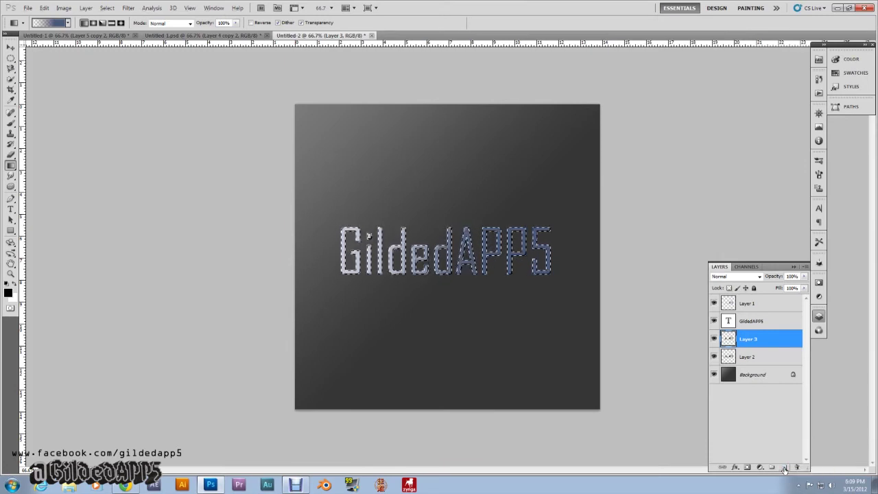
left_click(784, 467)
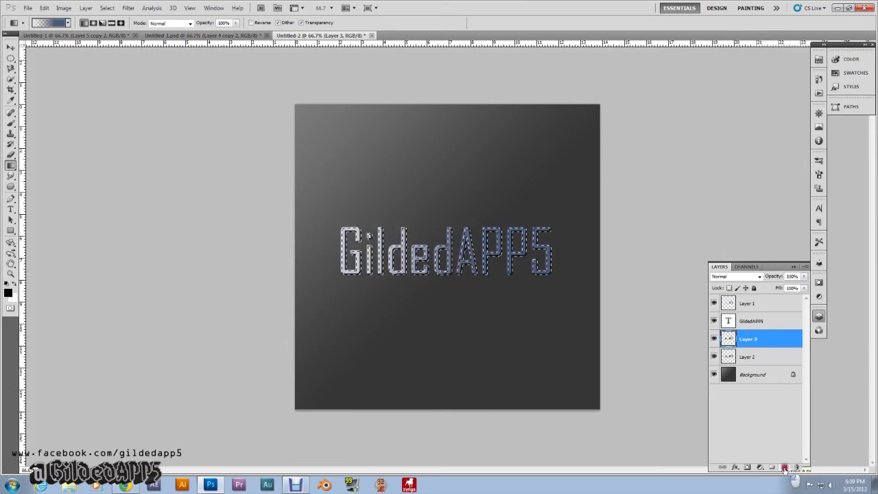
key("alt+BackSpace")
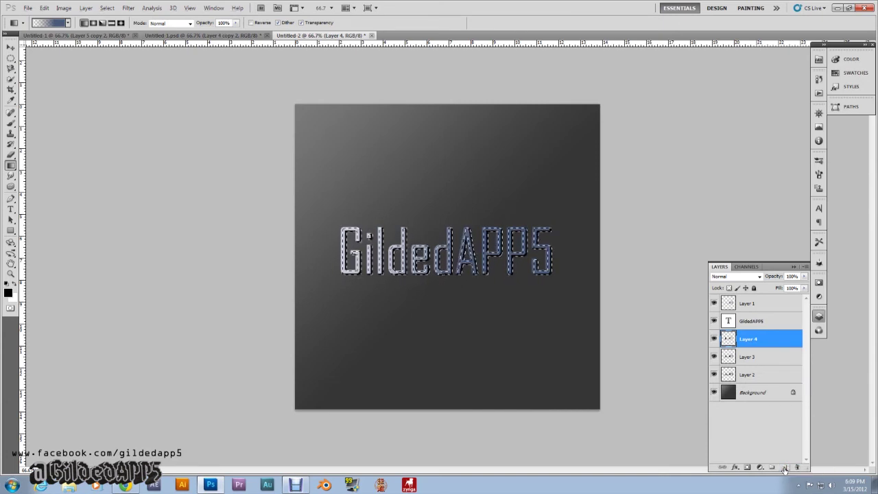
left_click(785, 468)
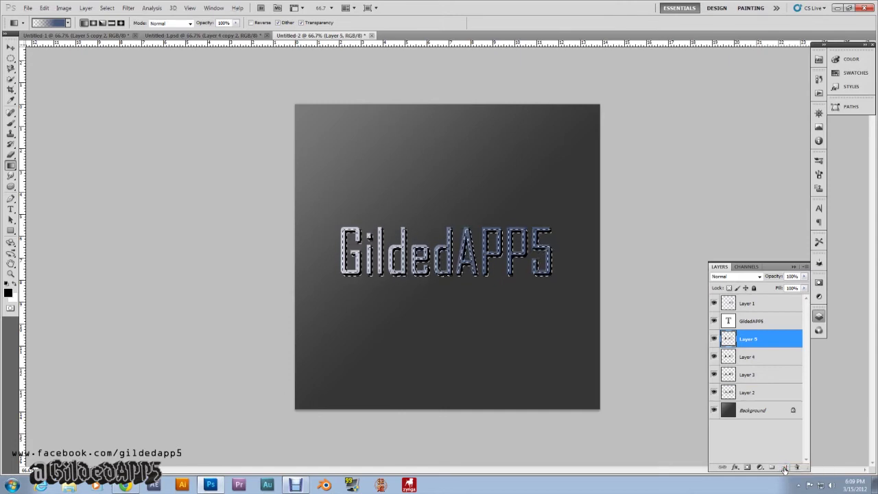
left_click(784, 468)
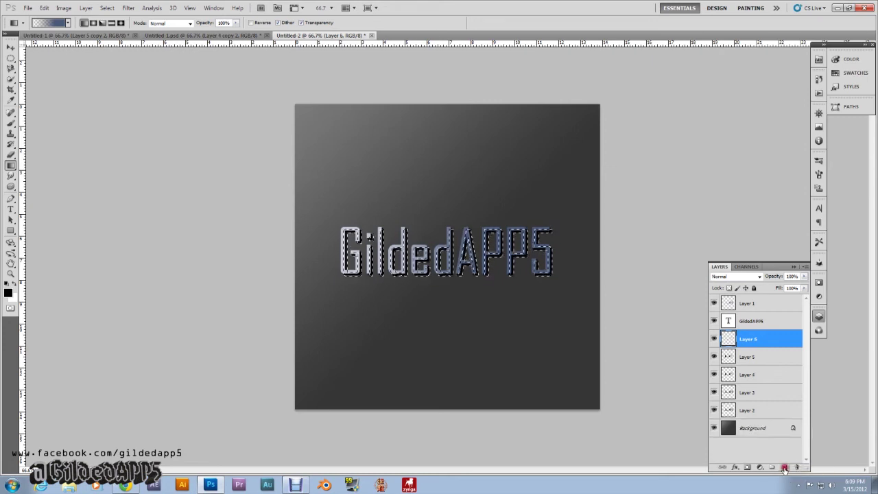
key("alt+BackSpace")
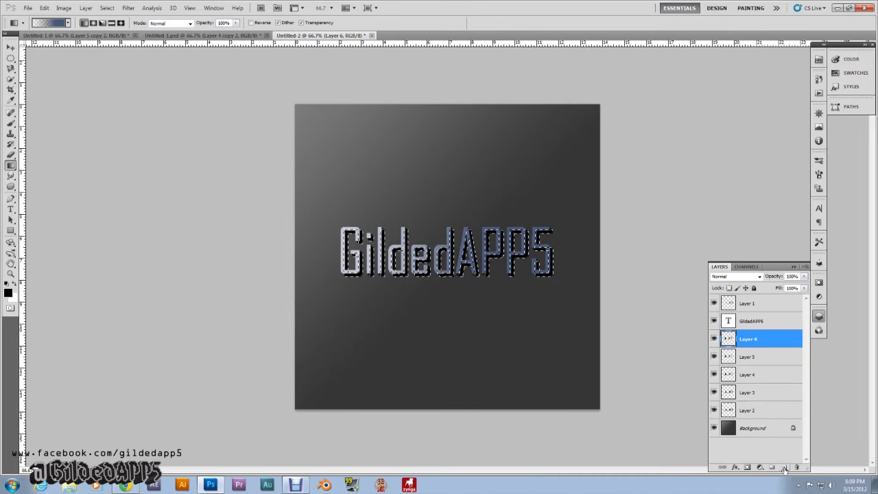
left_click(784, 468)
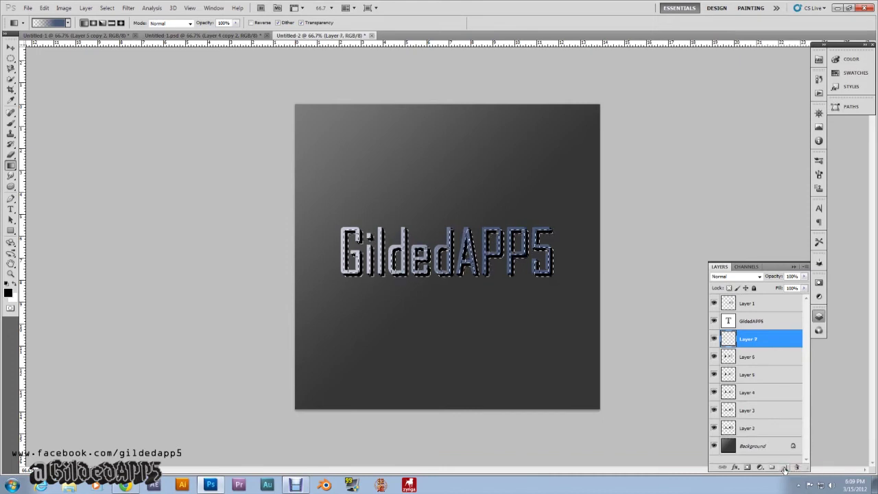
key("alt+BackSpace")
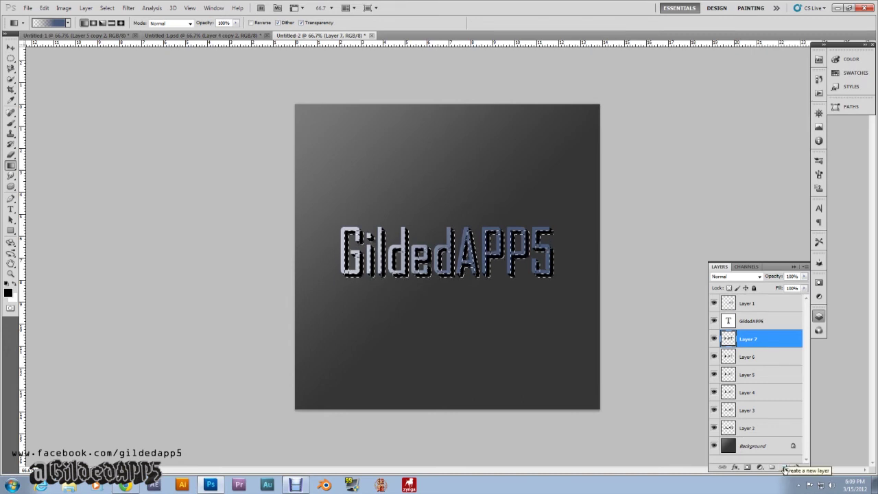
- Continue stacking Layers 8 through 13 with black-filled letter copies for the long shadow
left_click(785, 467)
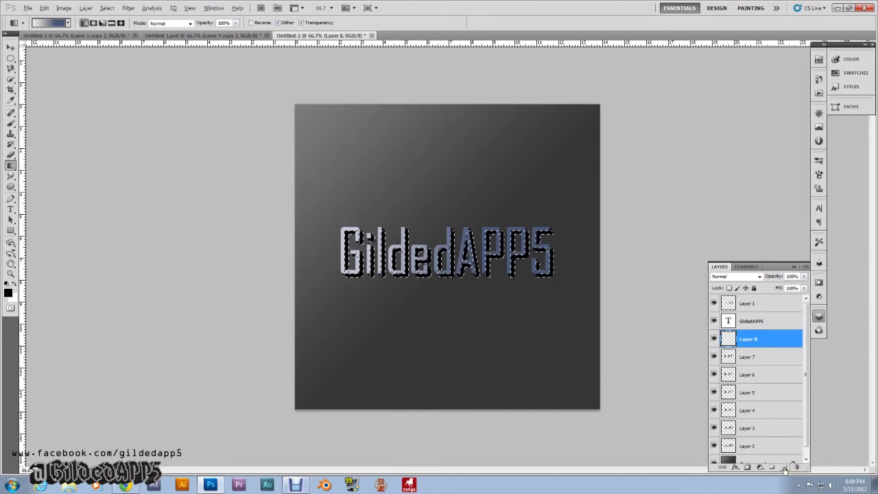
key("alt+BackSpace")
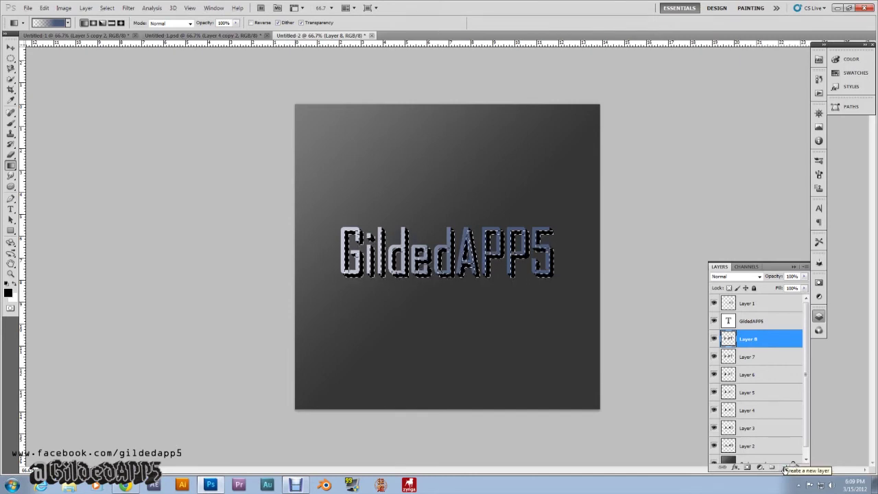
left_click(785, 469)
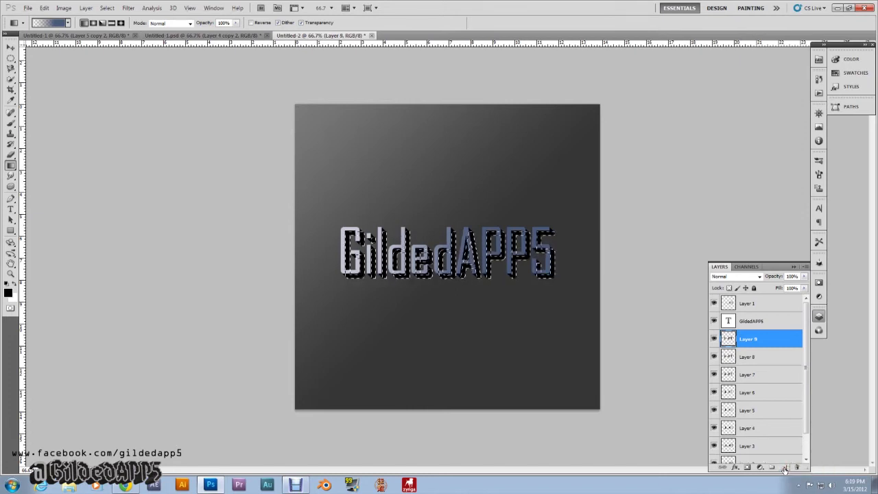
left_click(784, 468)
key("alt+BackSpace")
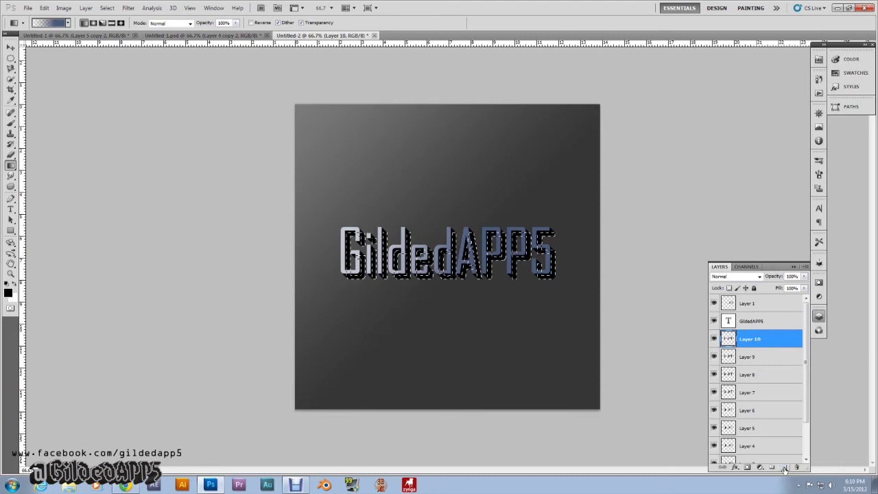
left_click(785, 468)
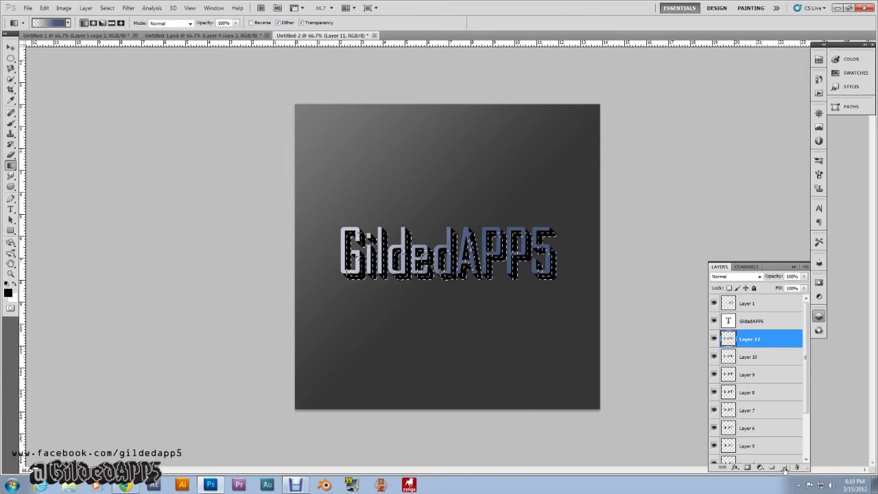
left_click(785, 468)
key("alt+BackSpace")
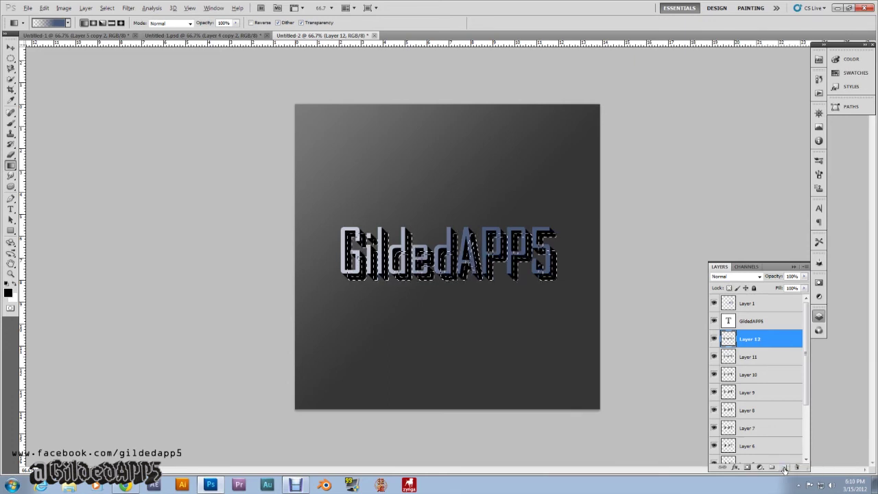
left_click(785, 468)
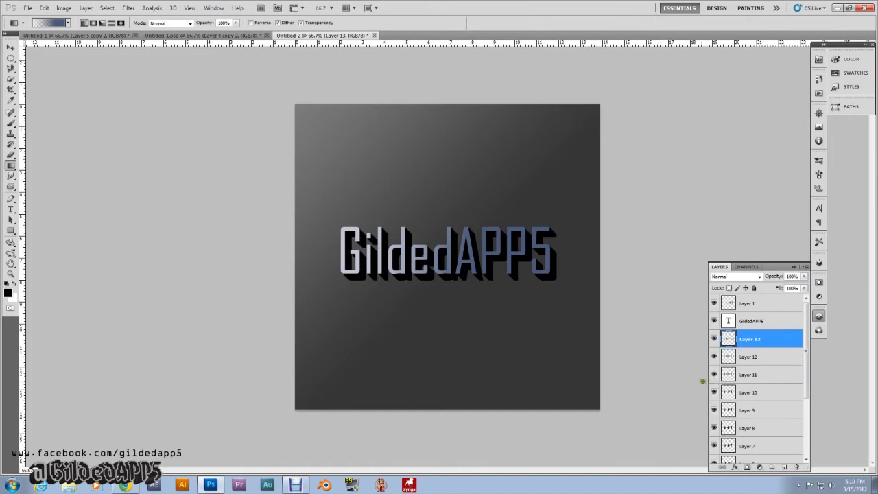
- Compare the shadow with Layer 13 hidden, then select Layers 2–13 and merge them
left_click(715, 339)
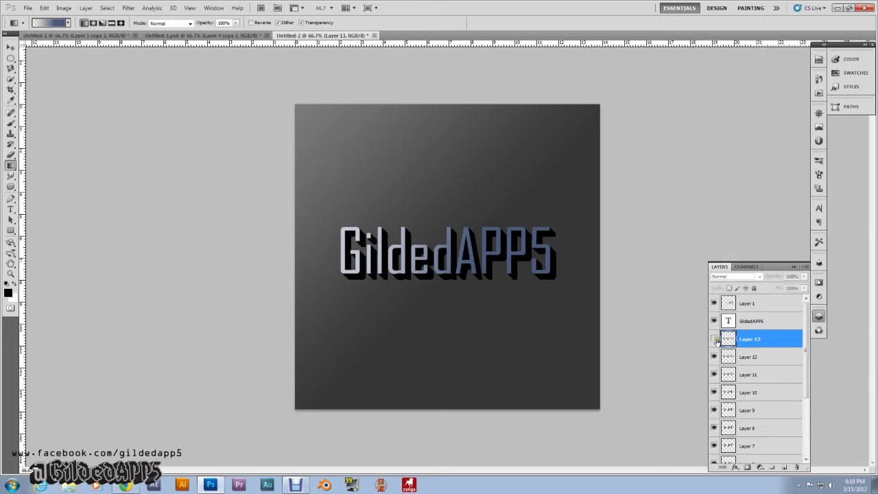
left_click(715, 339)
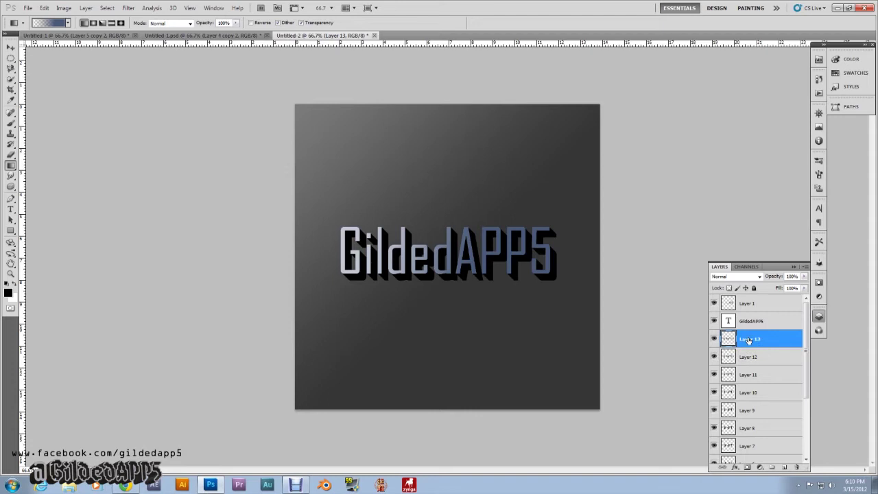
left_click_drag(806, 342, 810, 405)
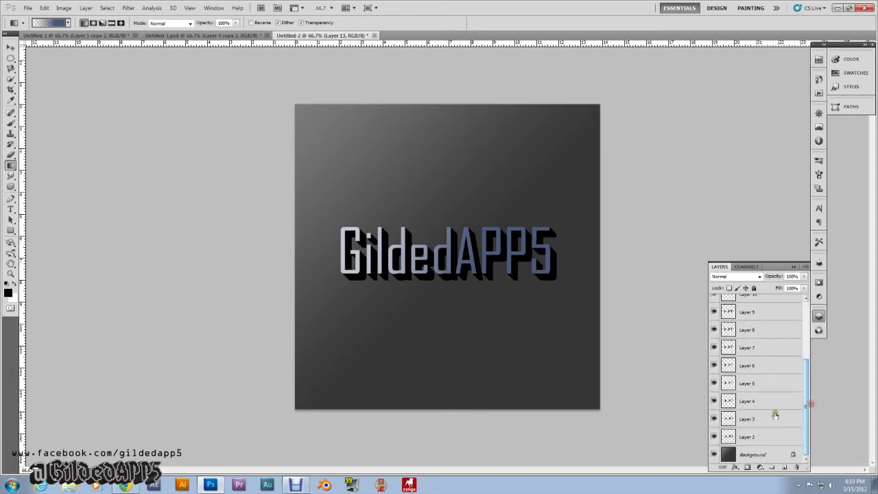
left_click(756, 437, "shift")
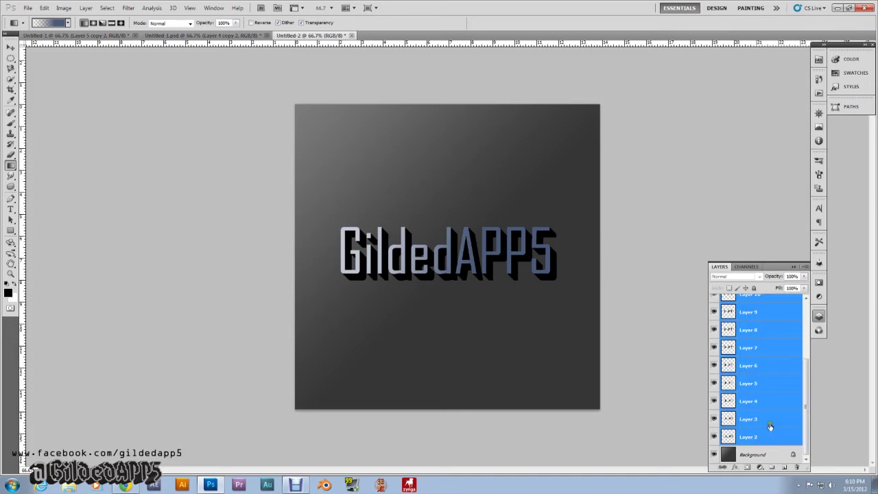
scroll(768, 386, "up", 4)
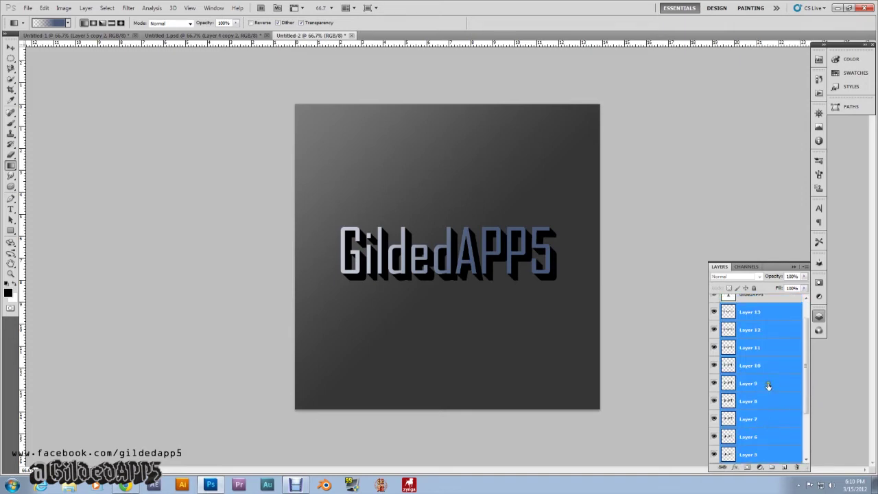
scroll(754, 314, "down", 2)
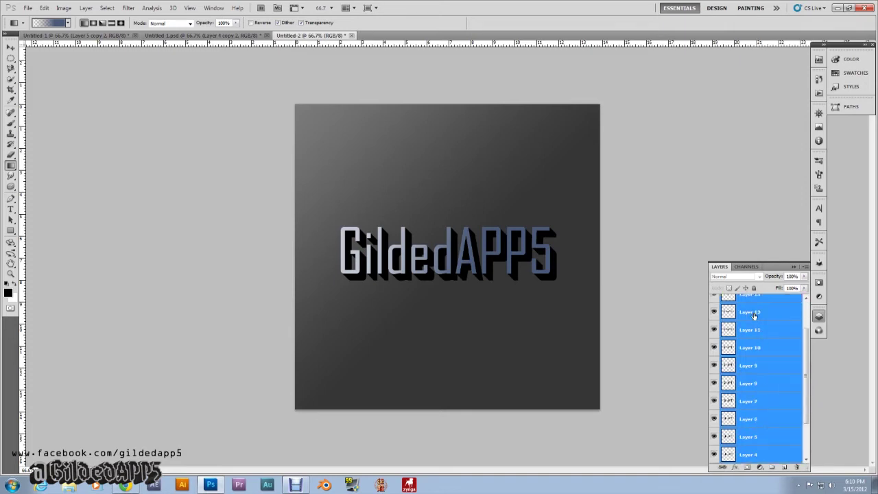
right_click(766, 365)
left_click(782, 337)
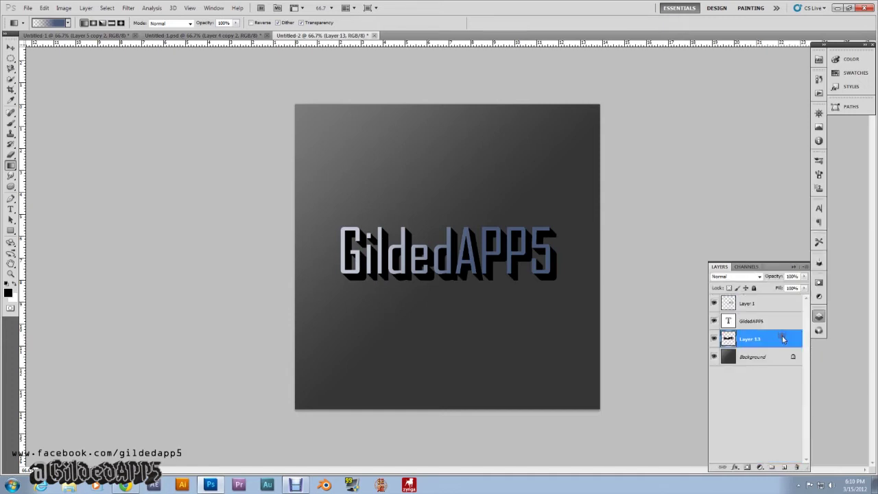
- Rename the merged layer to 'shadow' and select it
double_click(752, 339)
type("shadow")
left_click(758, 414)
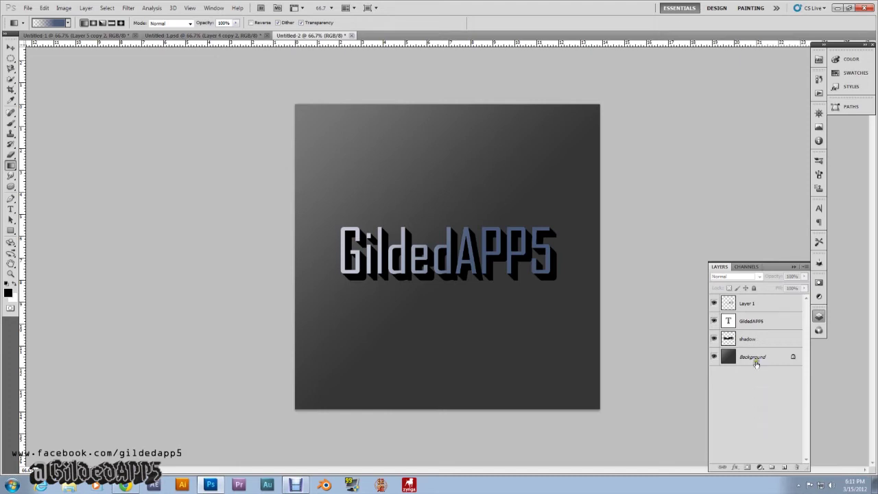
left_click(764, 336)
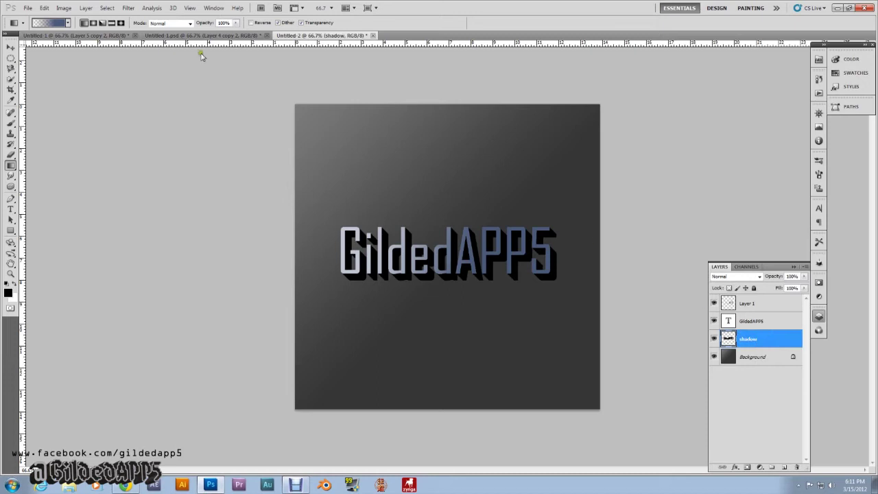
left_click(131, 8)
mouse_move(146, 92)
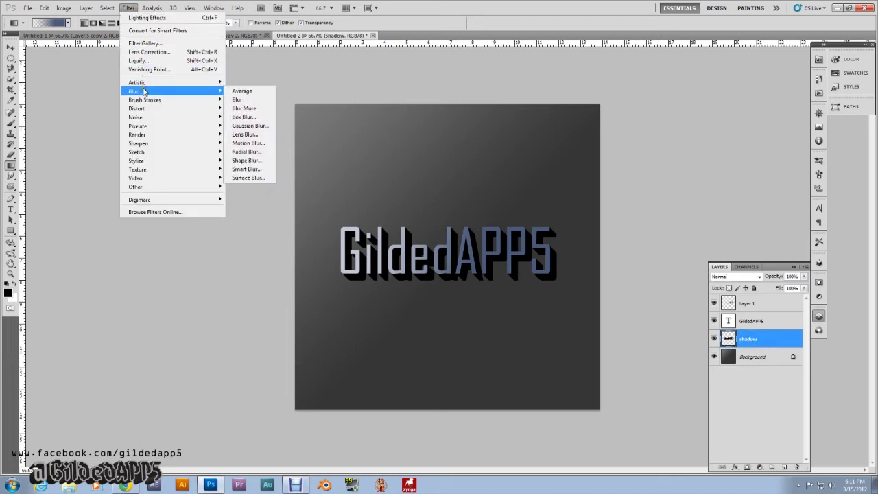
- Apply a Motion Blur of -45° angle and 10-pixel distance to the shadow layer
left_click(245, 144)
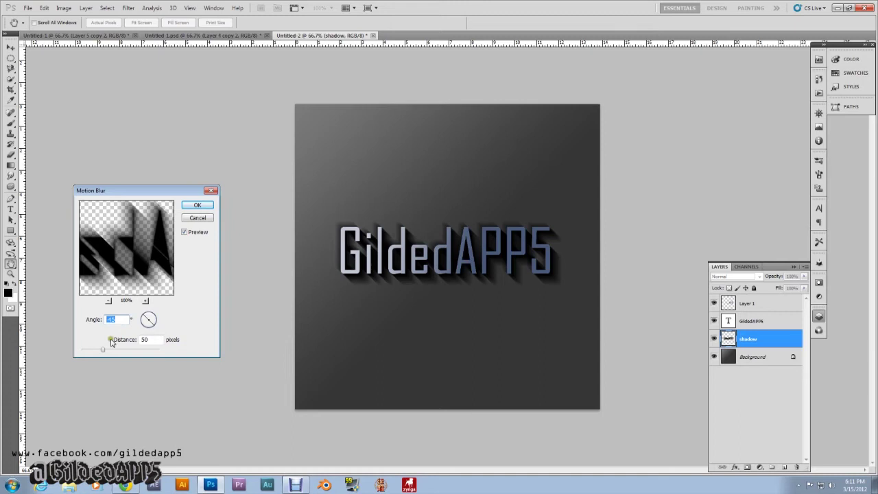
left_click_drag(103, 350, 94, 353)
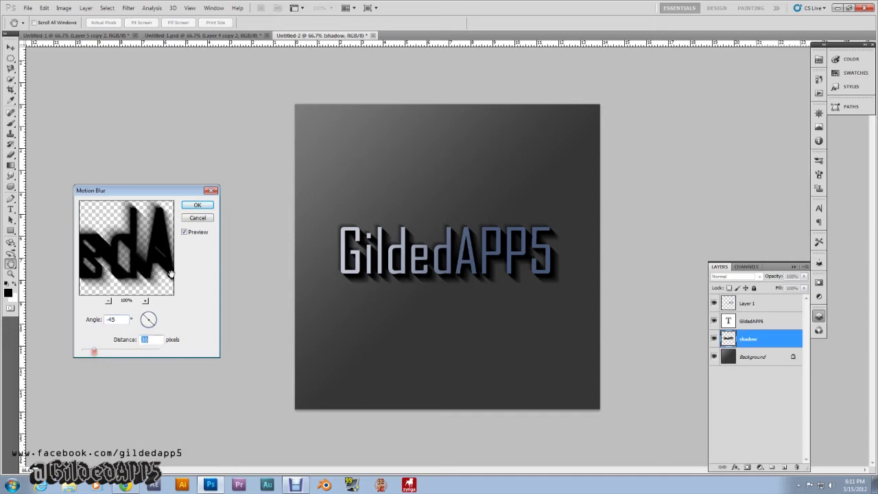
left_click(197, 207)
key("g")
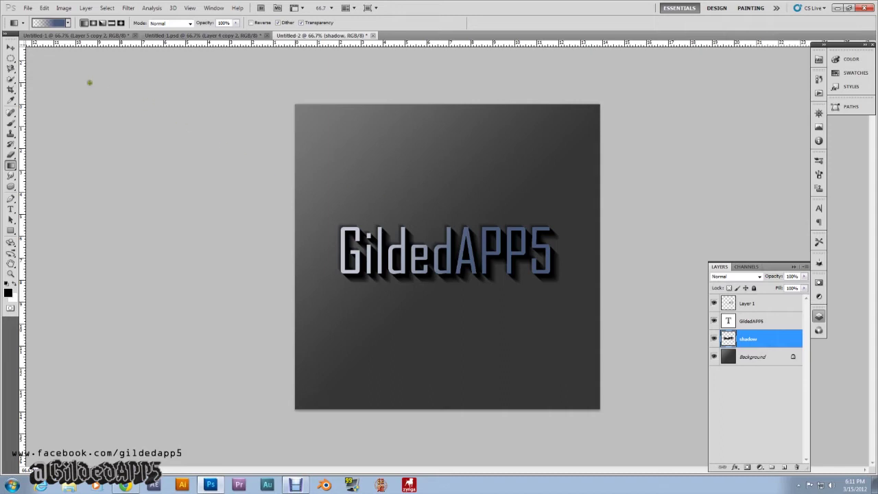
- With the Move tool, nudge the shadow layer one step down and one step right
left_click(10, 48)
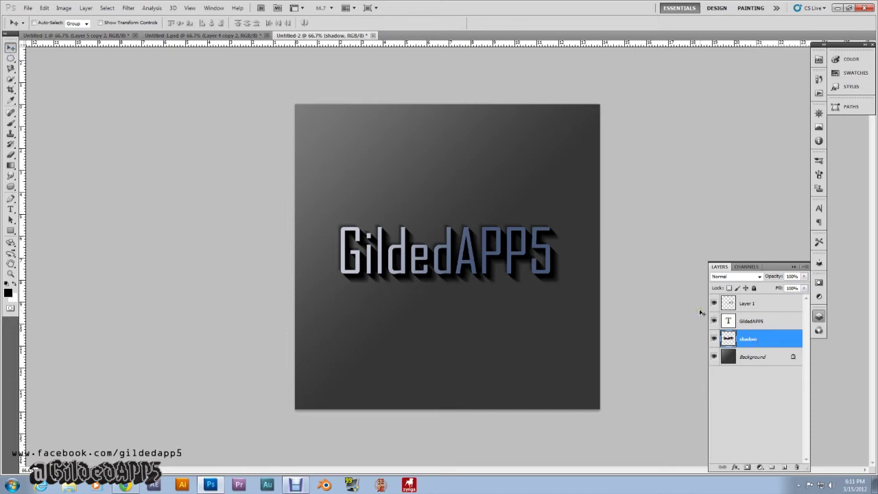
key("Down")
key("Down")
key("Right")
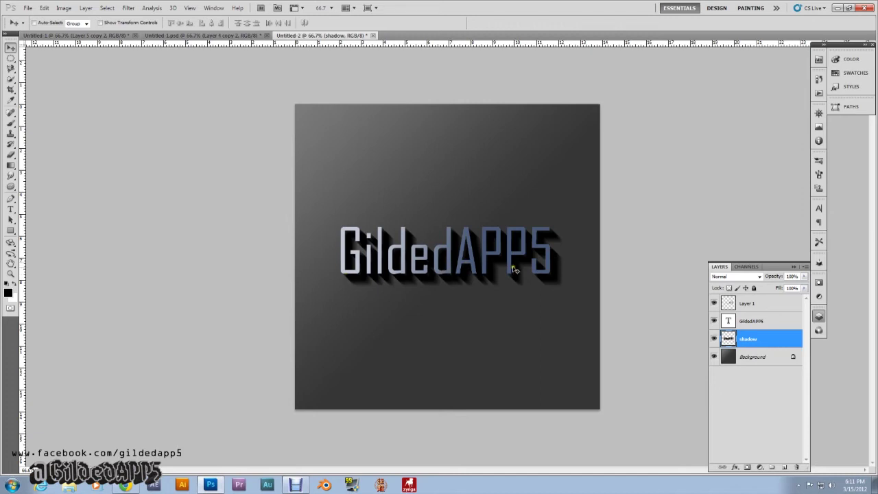
- Set the shadow layer's blend mode to Multiply and its opacity to 40%
right_click(766, 336)
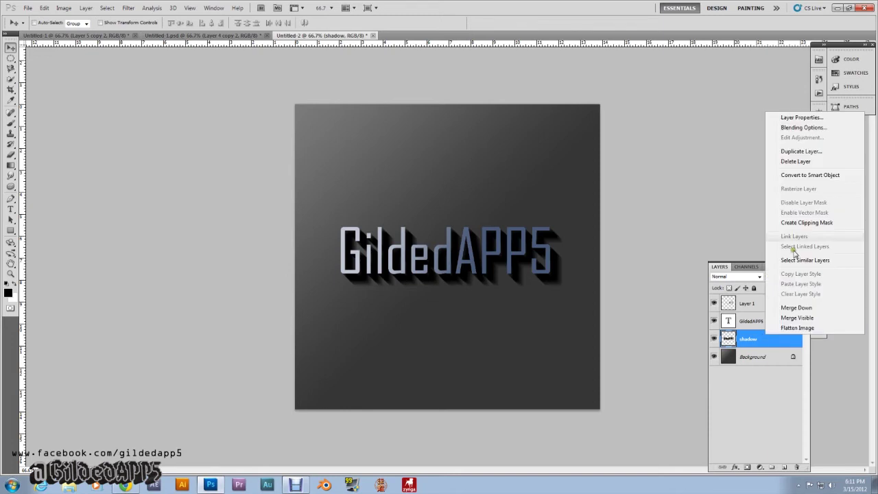
left_click(800, 153)
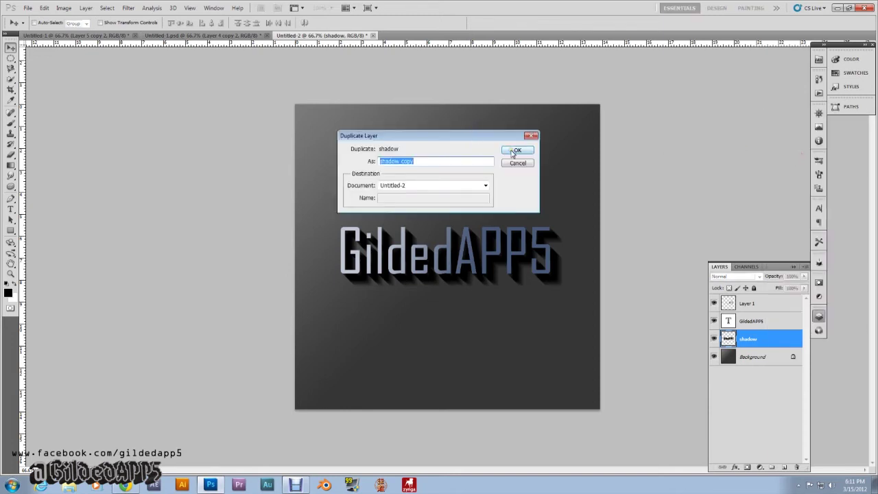
left_click(533, 163)
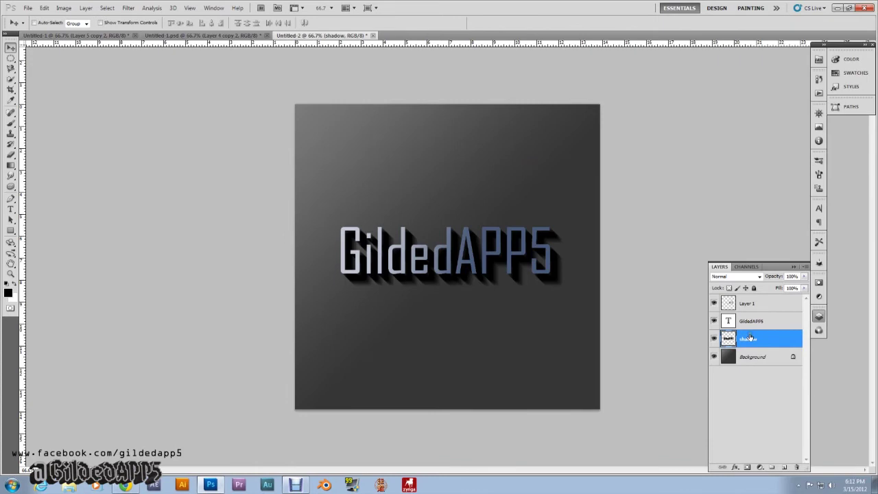
left_click(758, 276)
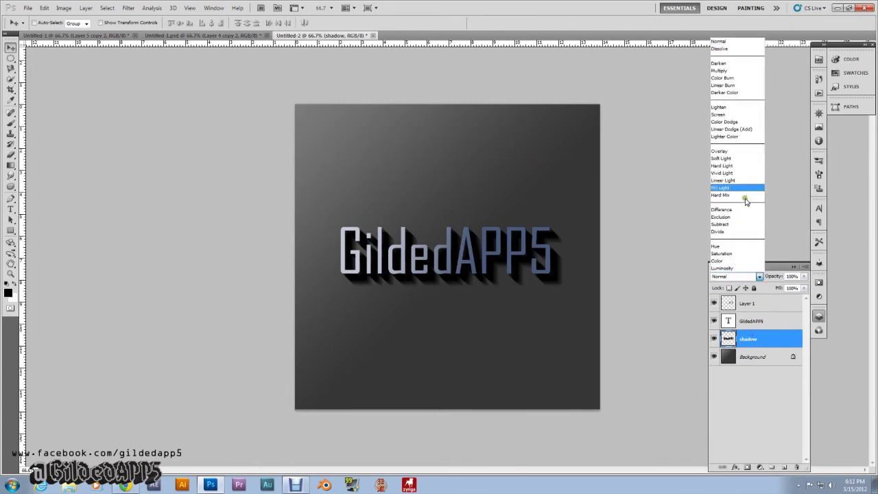
left_click(731, 70)
left_click(804, 277)
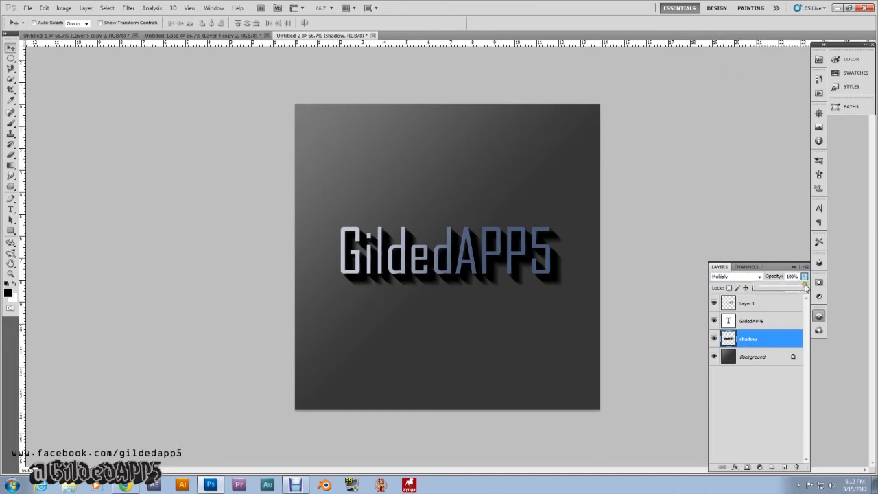
left_click_drag(805, 288, 776, 287)
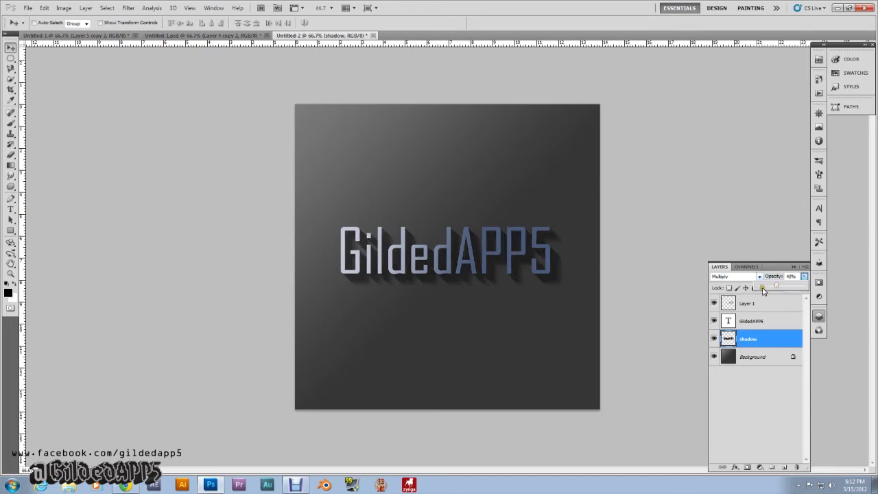
left_click(782, 338)
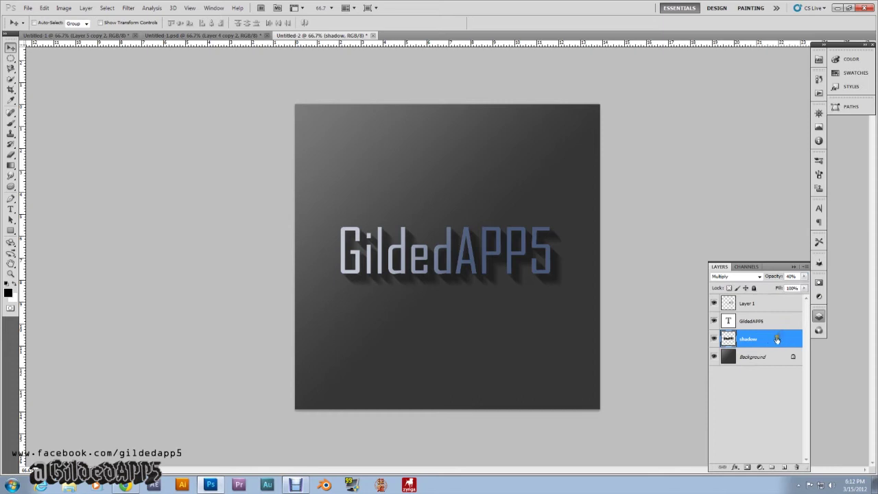
- Duplicate the shadow layer to create 'shadow copy'
right_click(766, 341)
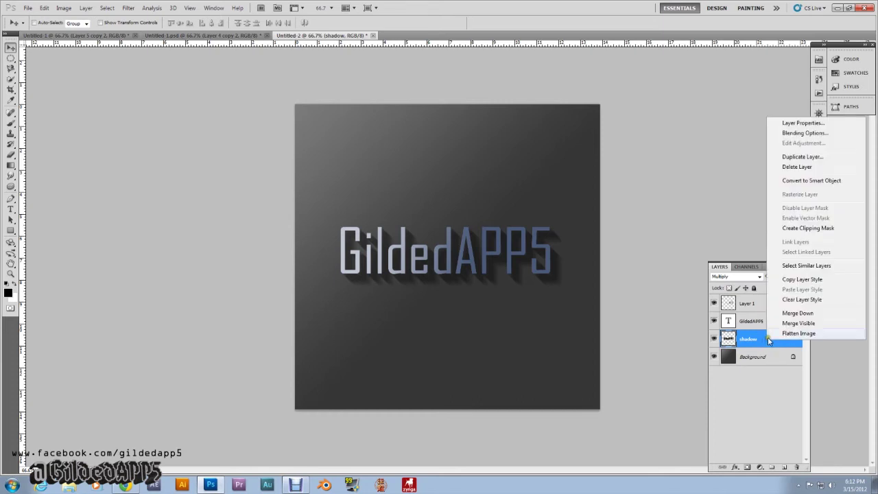
left_click(830, 157)
left_click(519, 150)
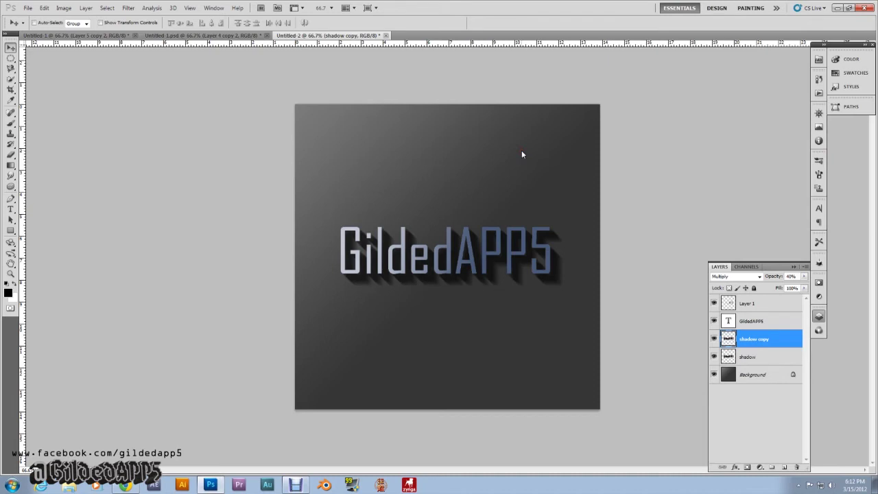
- Motion-blur shadow copy at -45° over 50 pixels and lower its opacity to 20%
left_click(128, 7)
mouse_move(207, 92)
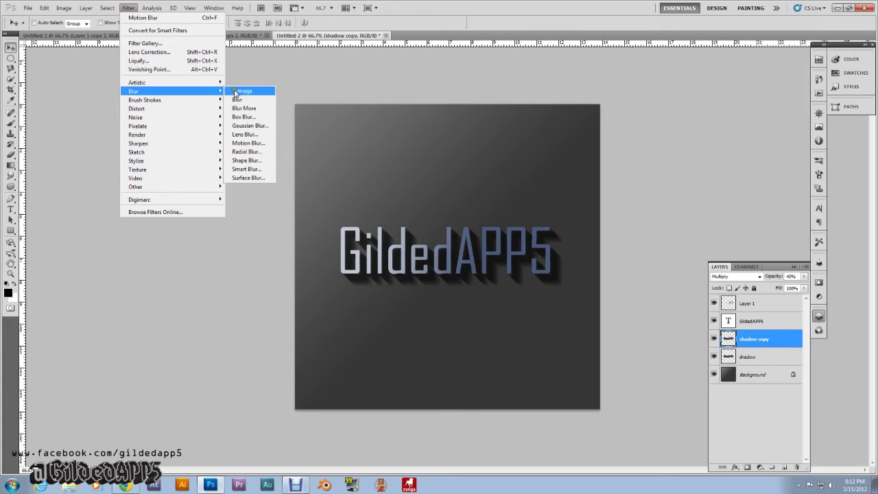
left_click(249, 142)
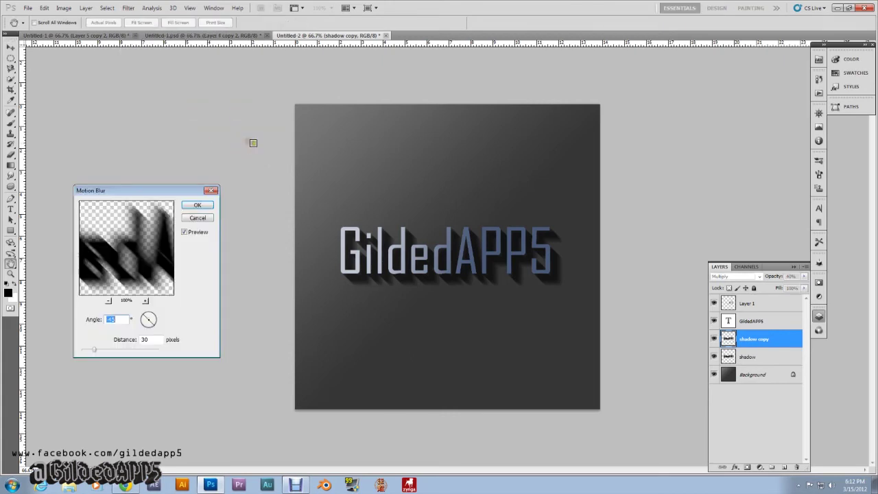
left_click(144, 340)
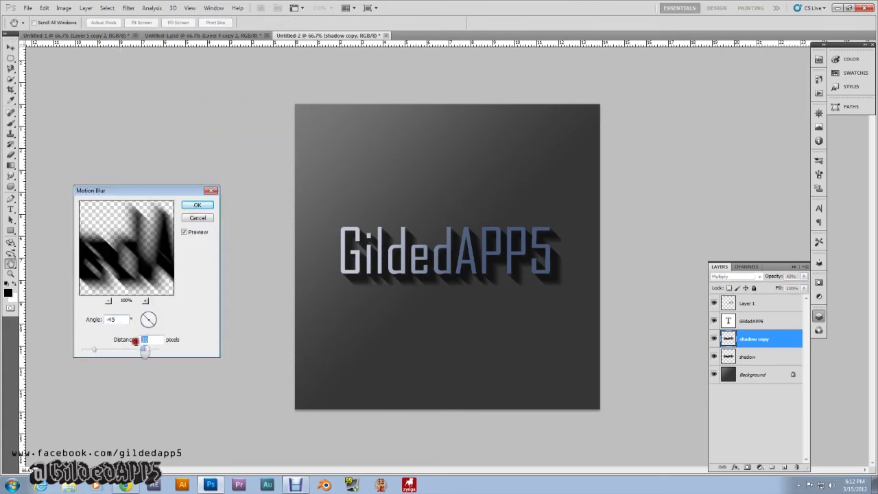
type("50")
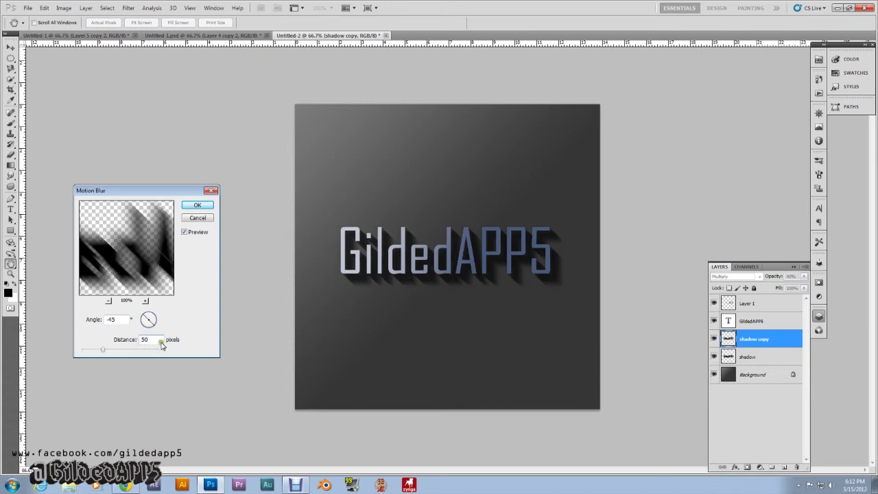
left_click(197, 205)
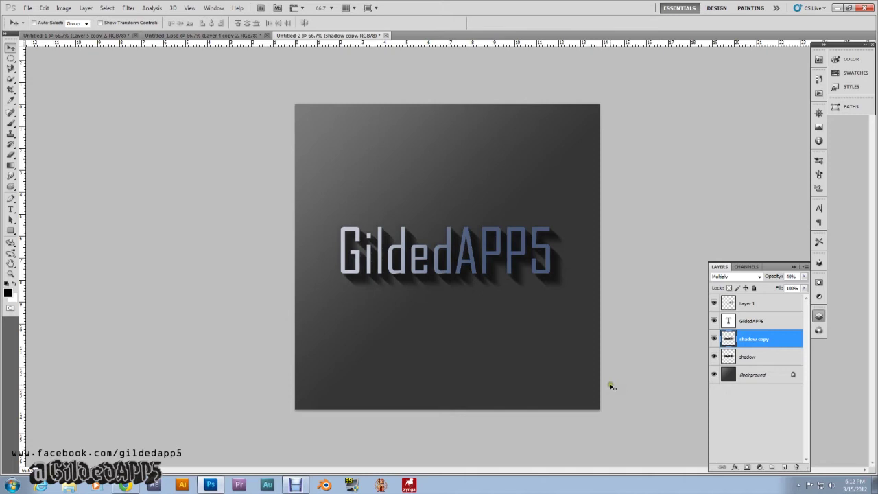
left_click(804, 276)
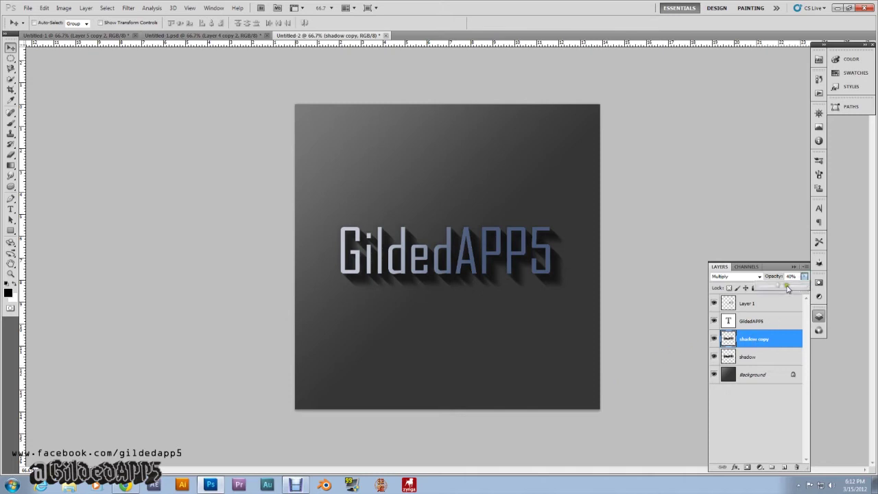
left_click_drag(778, 286, 768, 289)
- Add a new empty layer above Layer 1 and load the GildedAPP5 letters as a selection
left_click(773, 419)
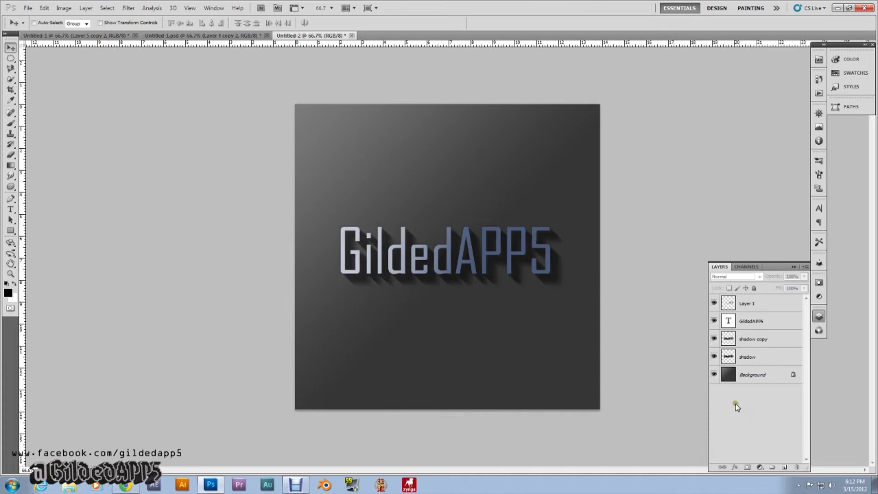
left_click(758, 310)
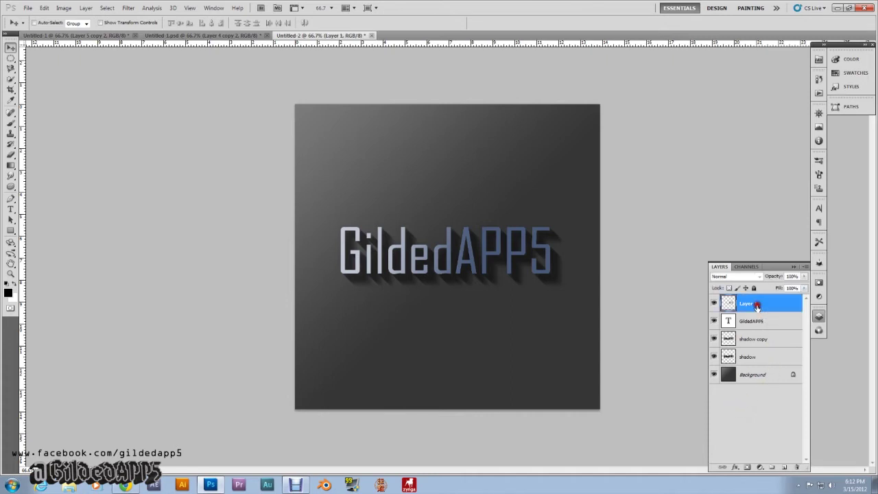
left_click(787, 468)
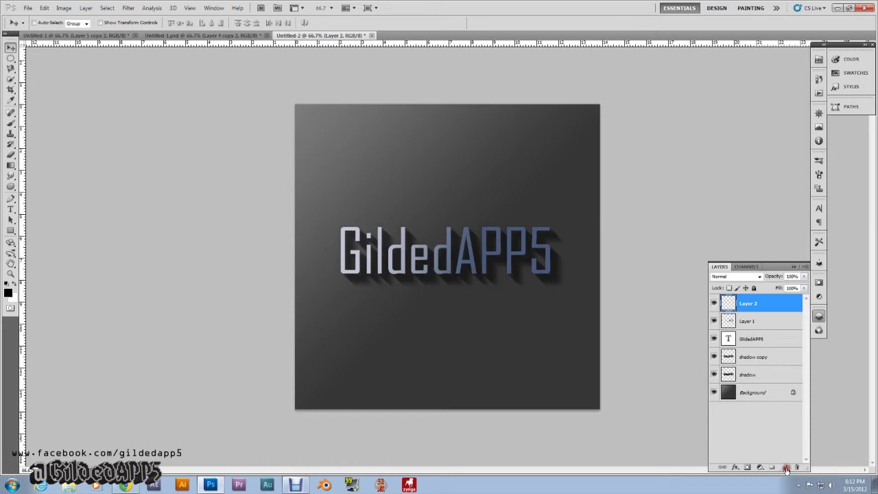
left_click(730, 339, "ctrl")
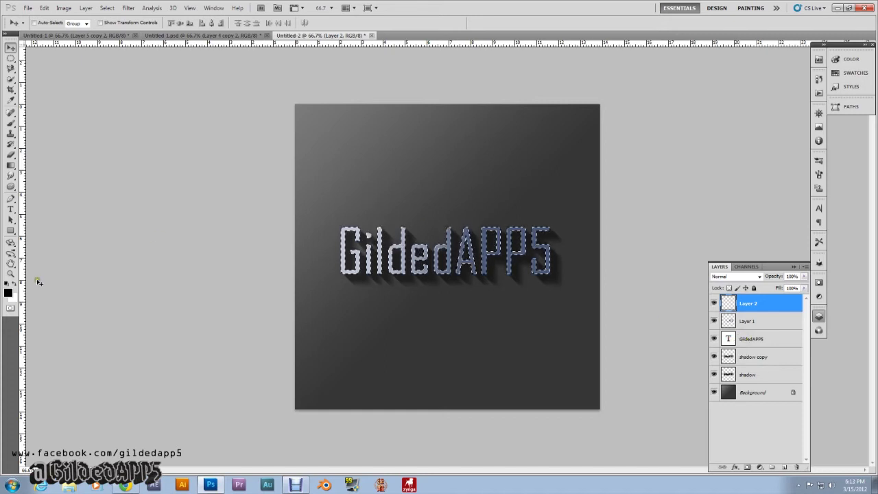
left_click(11, 165)
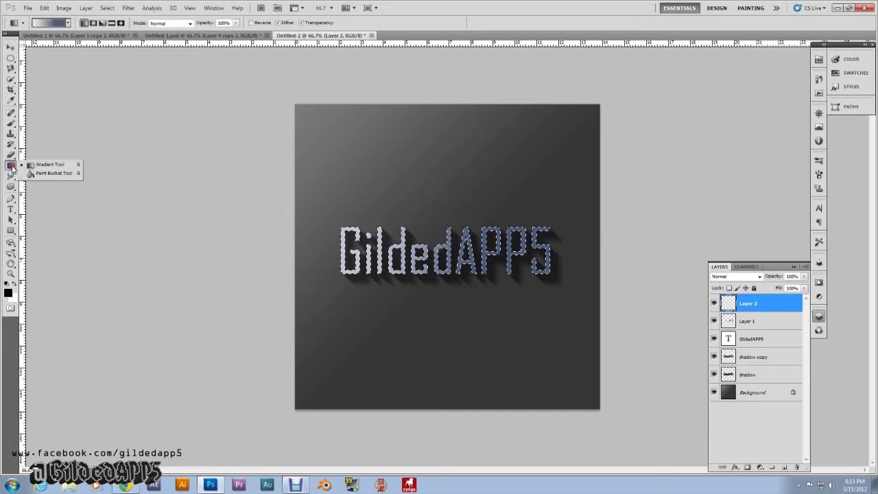
left_click(30, 173)
left_click(14, 284)
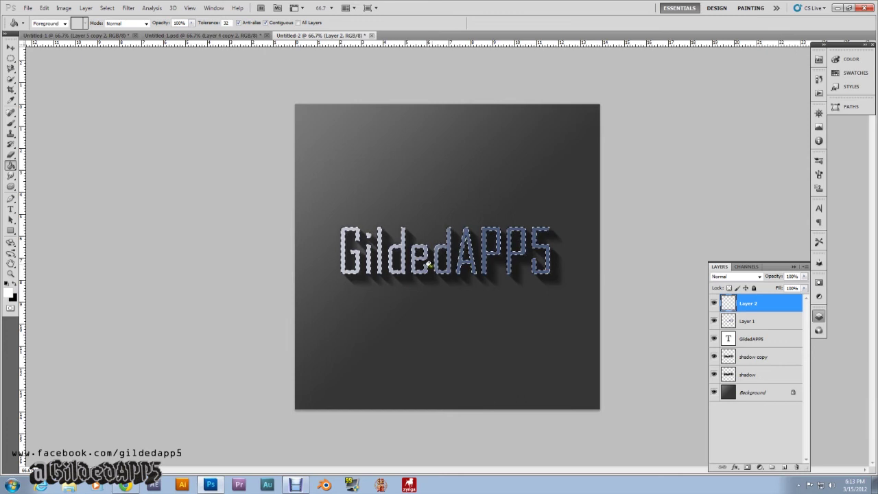
left_click(459, 261)
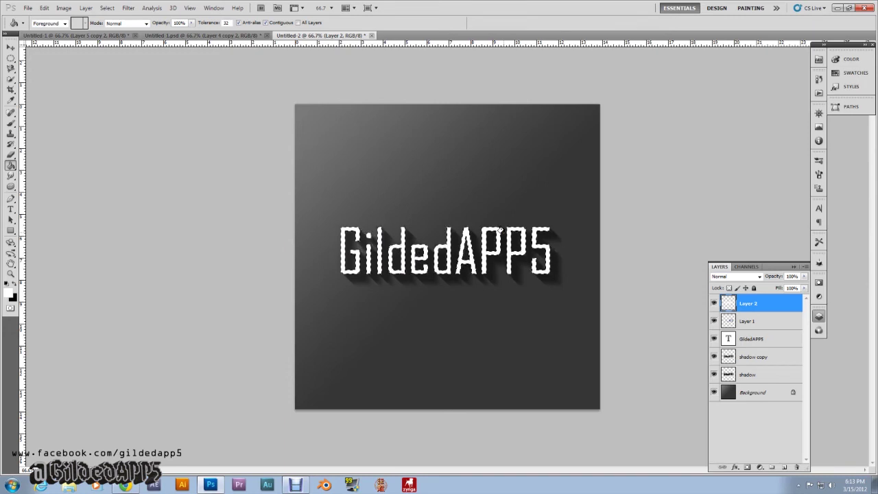
left_click(9, 47)
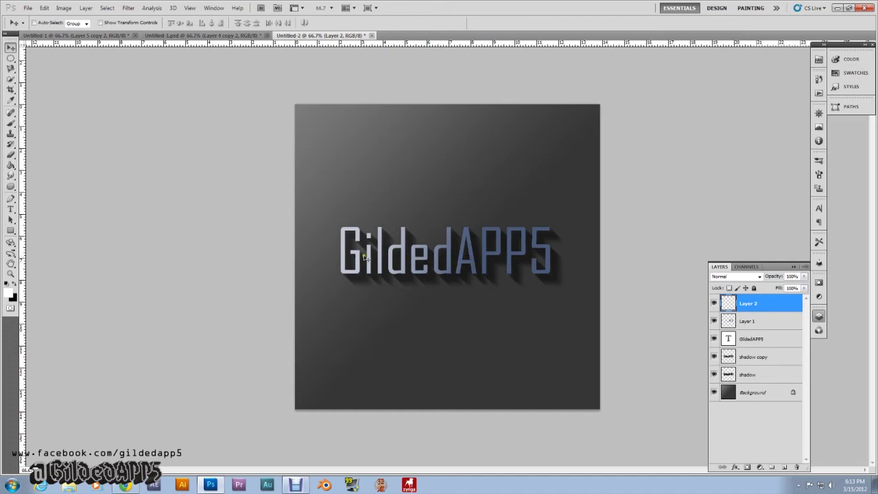
key("z")
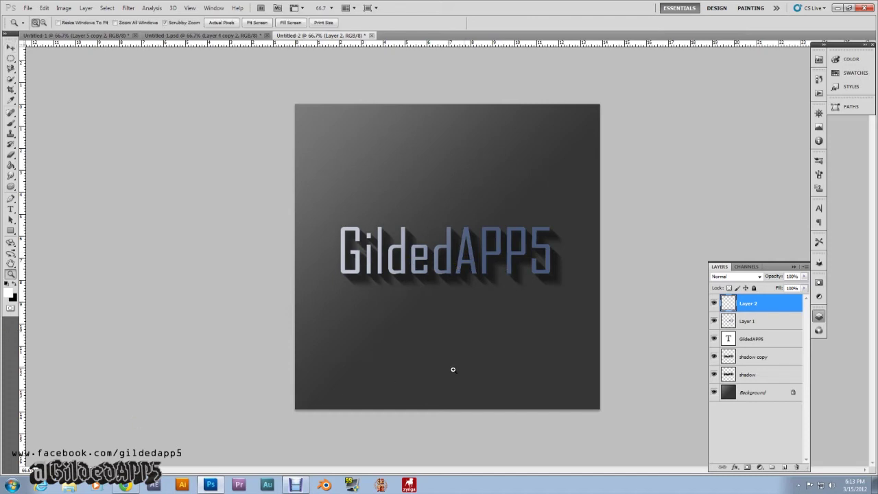
left_click(473, 350)
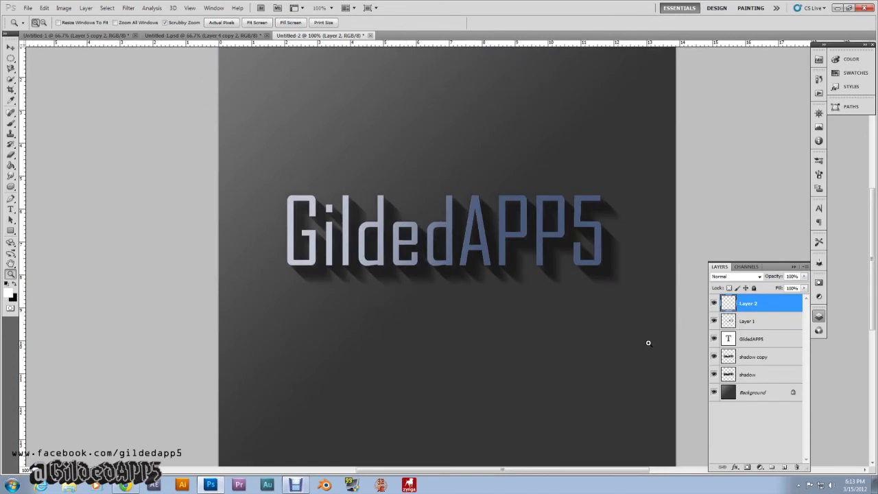
left_click(727, 339, "ctrl")
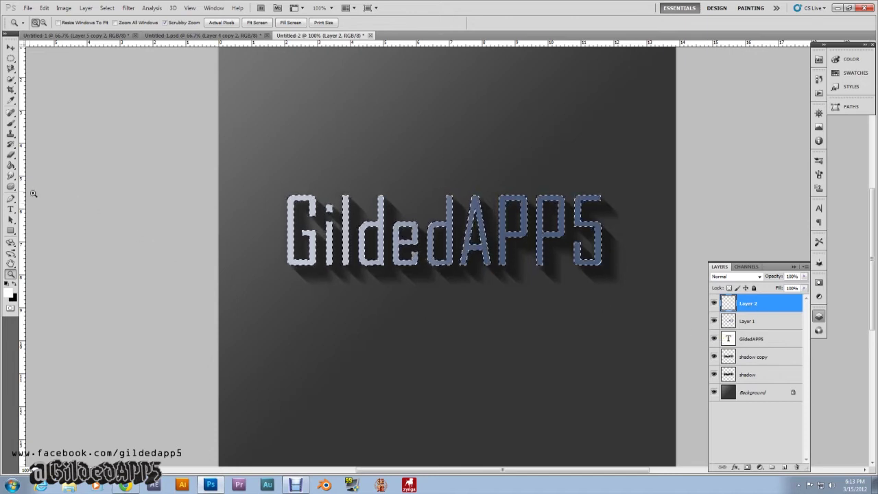
left_click(11, 165)
left_click(458, 263)
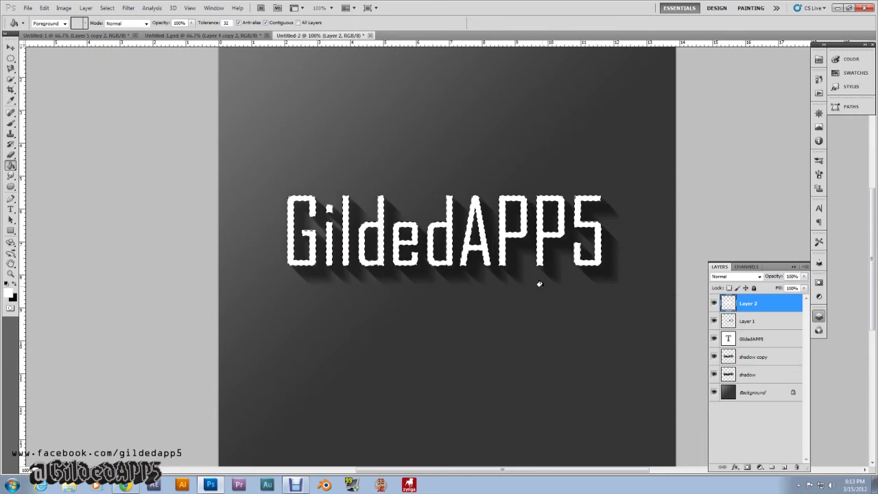
key("v")
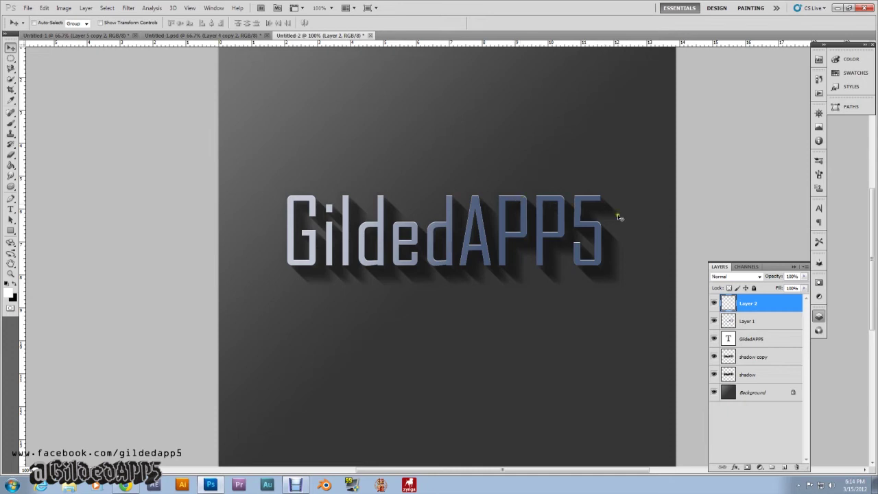
- Delete Layer 2 and replace it with a fresh empty layer above Layer 1
right_click(749, 304)
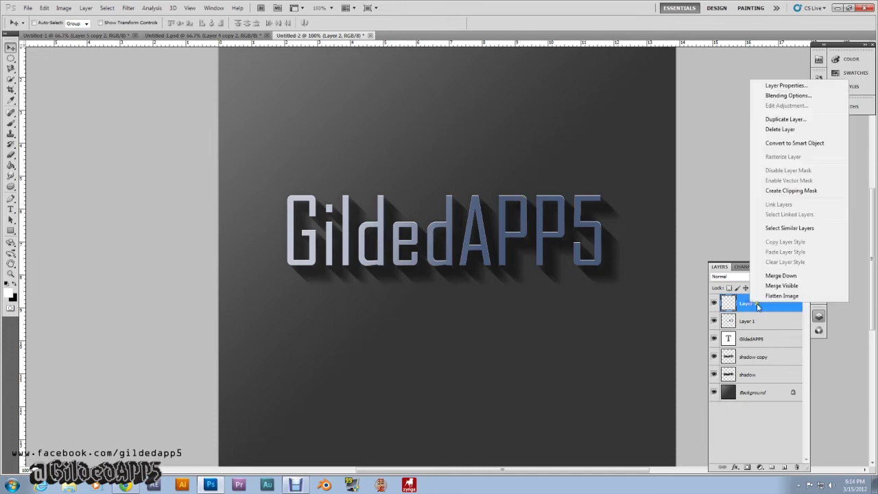
left_click(779, 130)
left_click(419, 176)
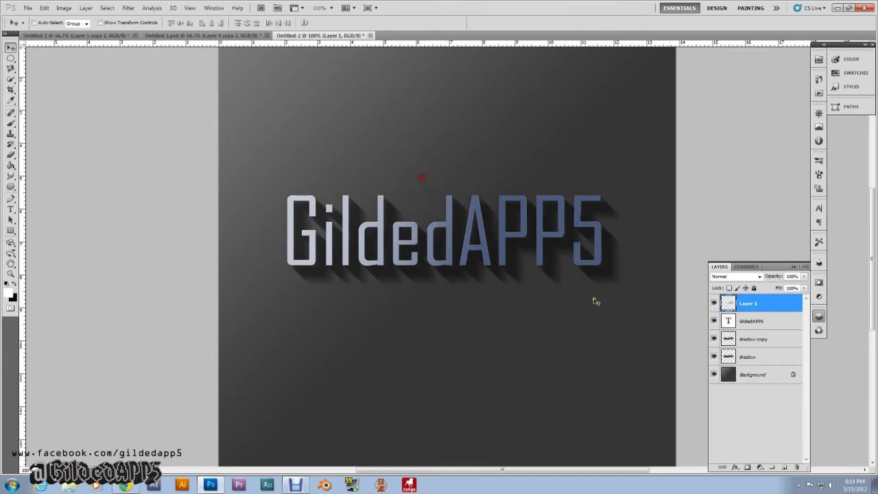
left_click(784, 468)
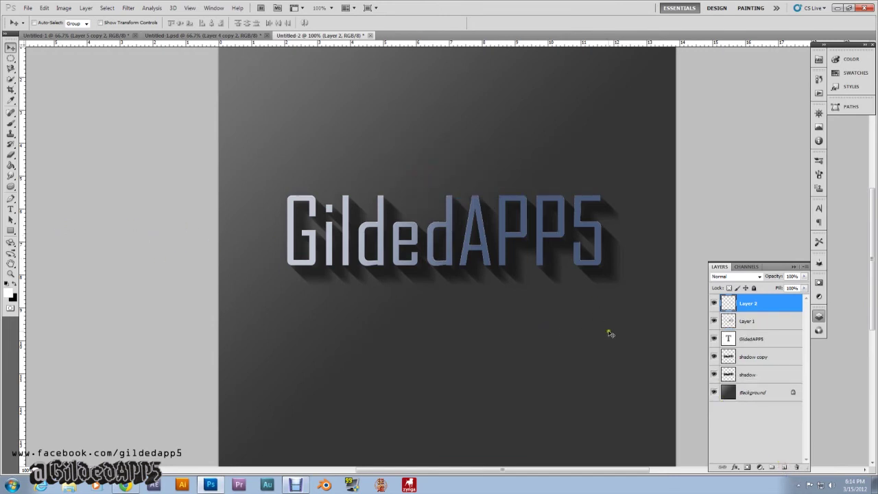
left_click(729, 338, "ctrl")
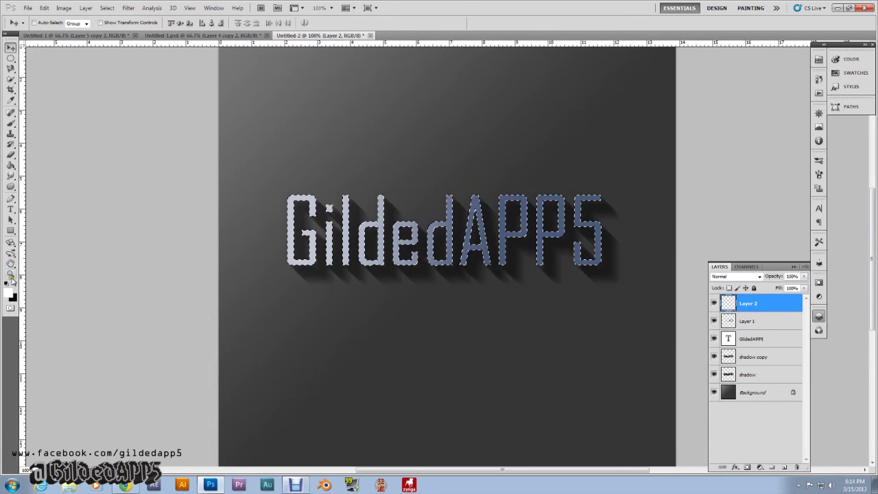
left_click(11, 164)
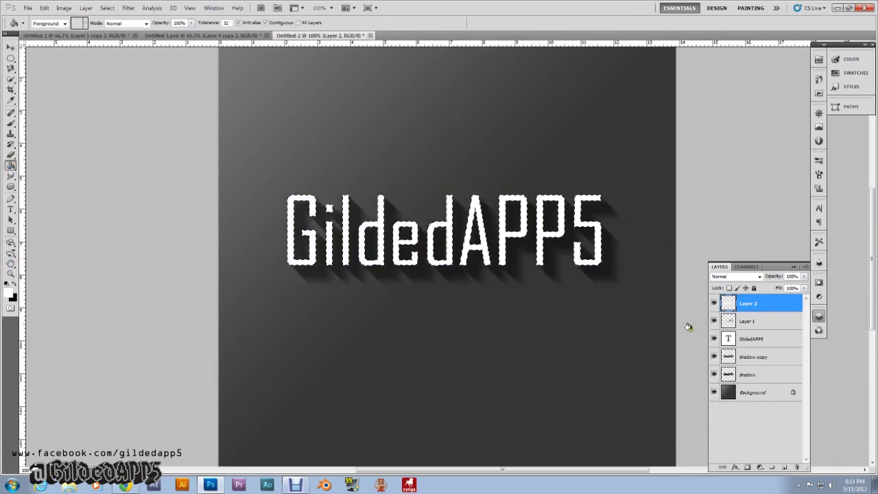
left_click(12, 46)
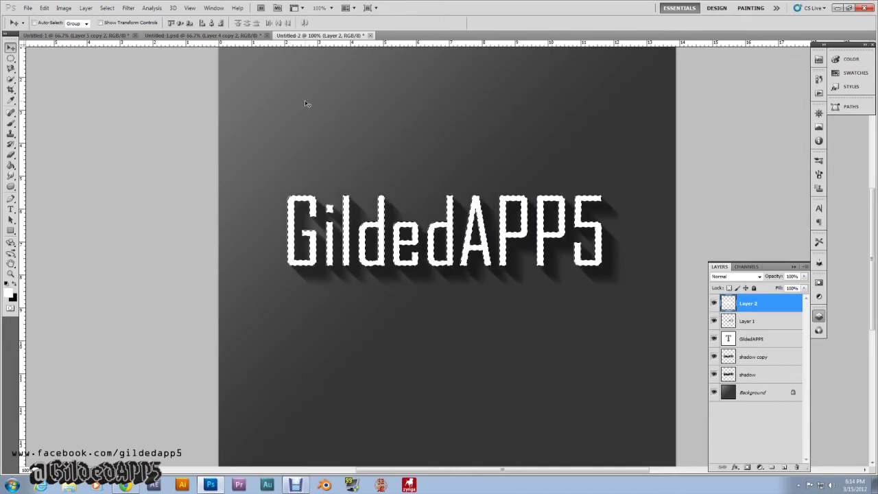
key("ctrl+d")
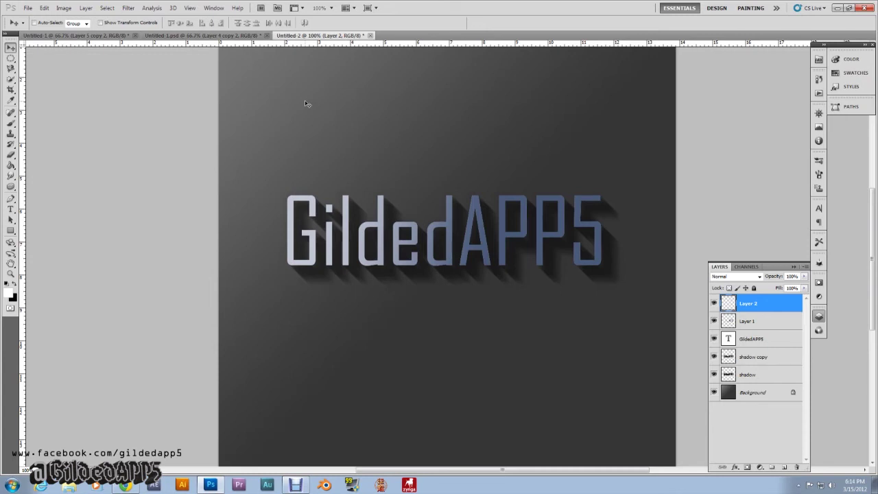
- Fill the GildedAPP5 letter selection with white on Layer 2, then deselect
key("alt")
left_click(728, 338, "ctrl")
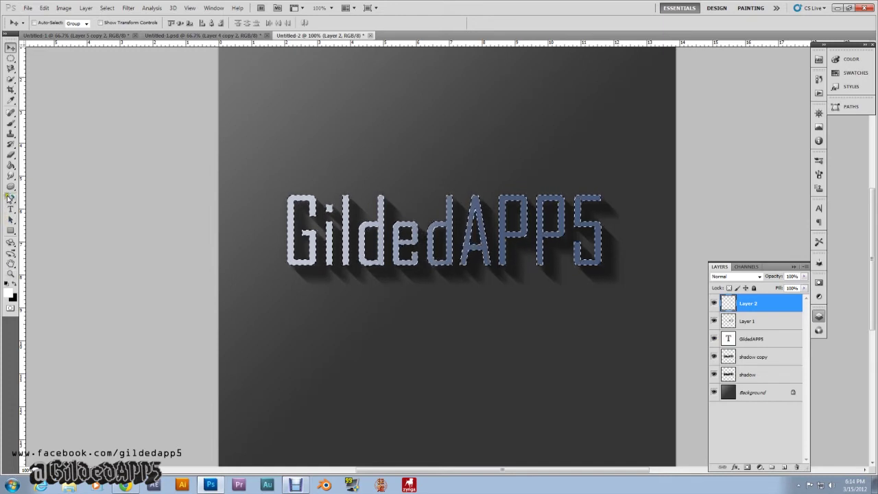
left_click(11, 164)
left_click(539, 237)
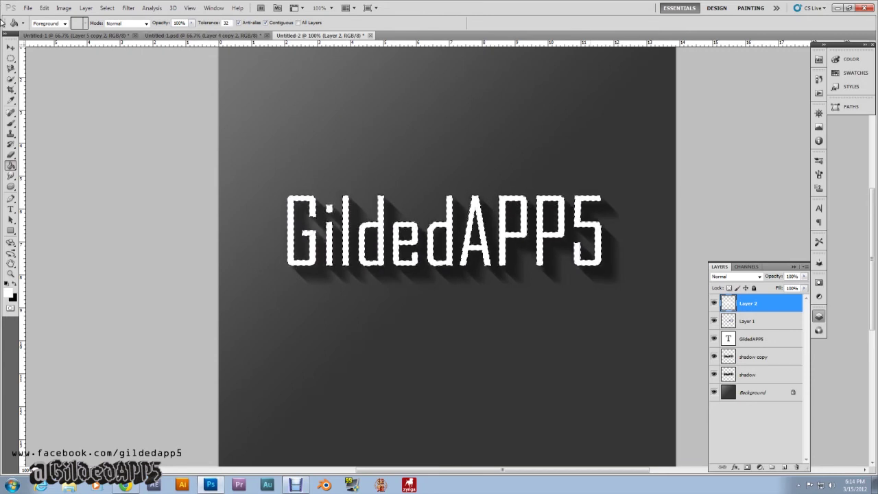
left_click(10, 46)
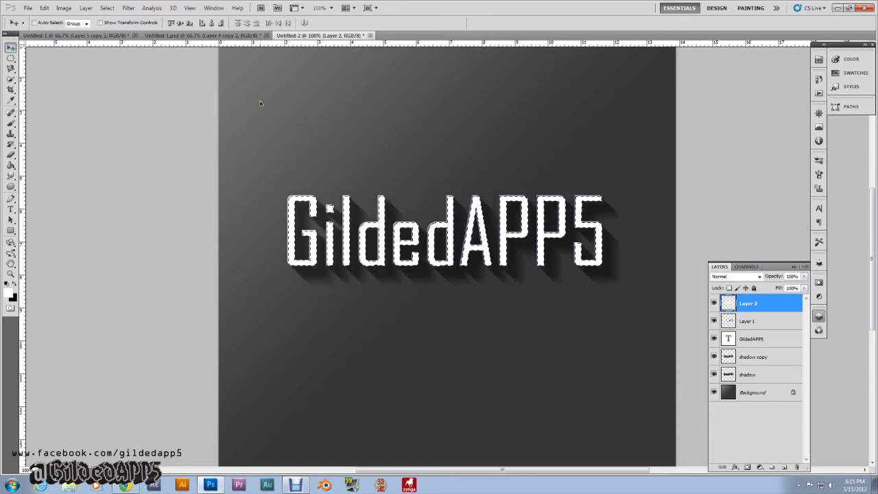
key("ctrl+d")
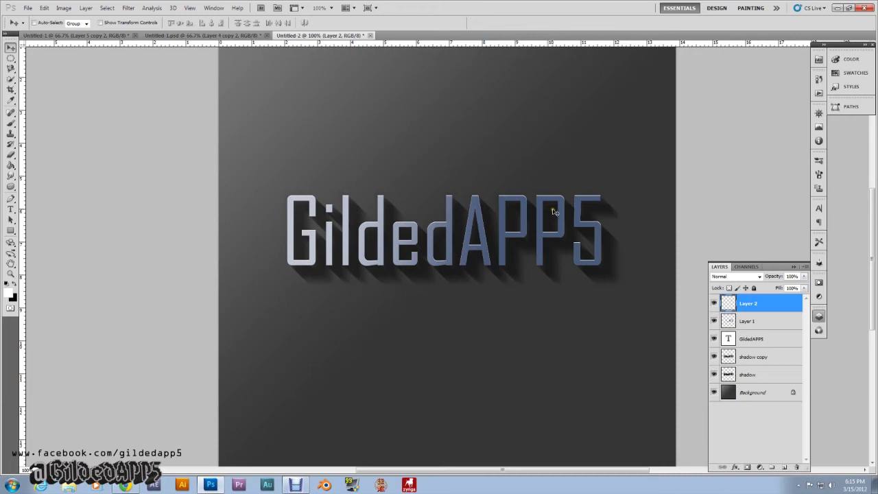
- Lower Layer 2's opacity to 80%
left_click(805, 276)
left_click_drag(805, 288, 796, 291)
left_click(774, 444)
left_click(755, 303)
- Zoom out with the Zoom tool until the whole canvas fits, then select the Rectangle Tool
key("z")
right_click(266, 401)
left_click(199, 388)
right_click(265, 387)
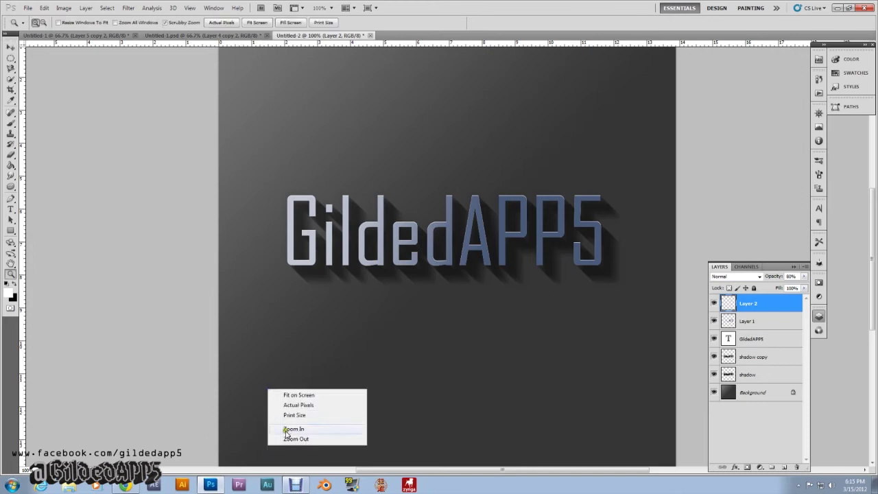
left_click(286, 438)
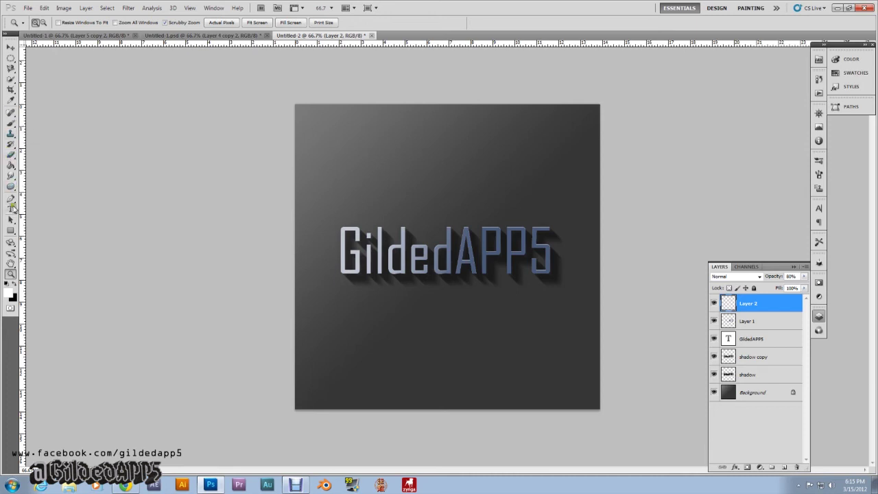
left_click(10, 231)
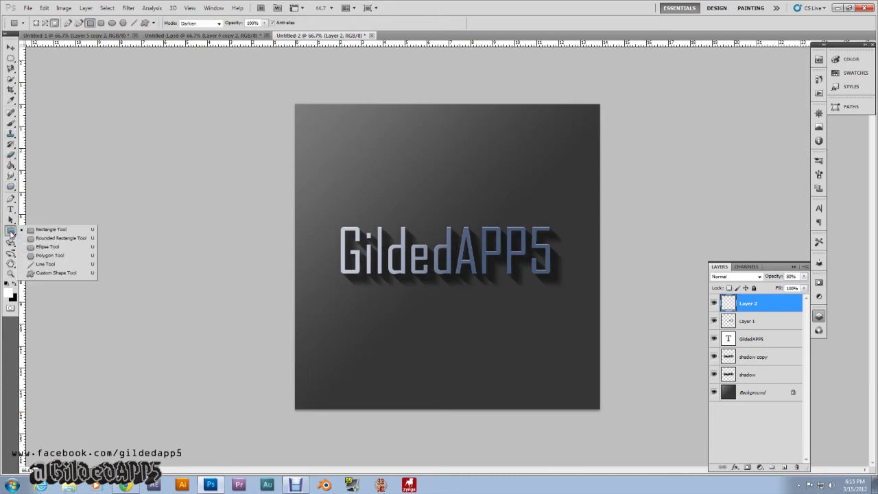
left_click(36, 230)
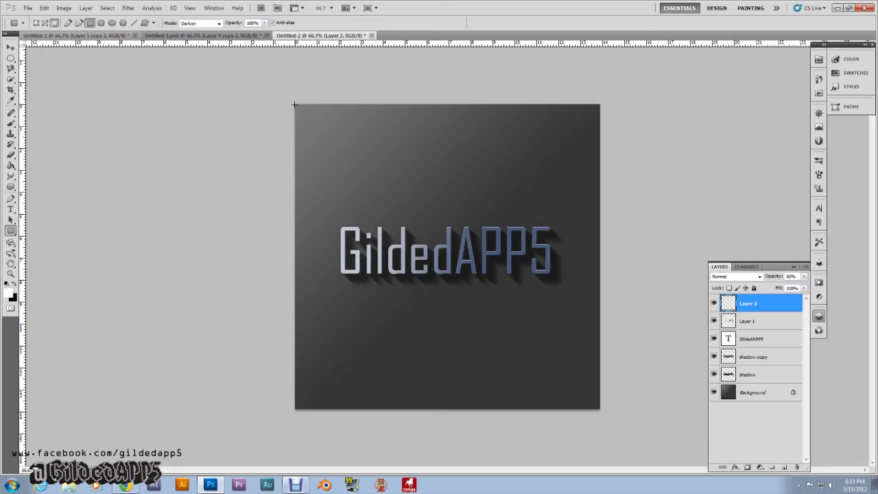
left_click_drag(295, 105, 599, 123)
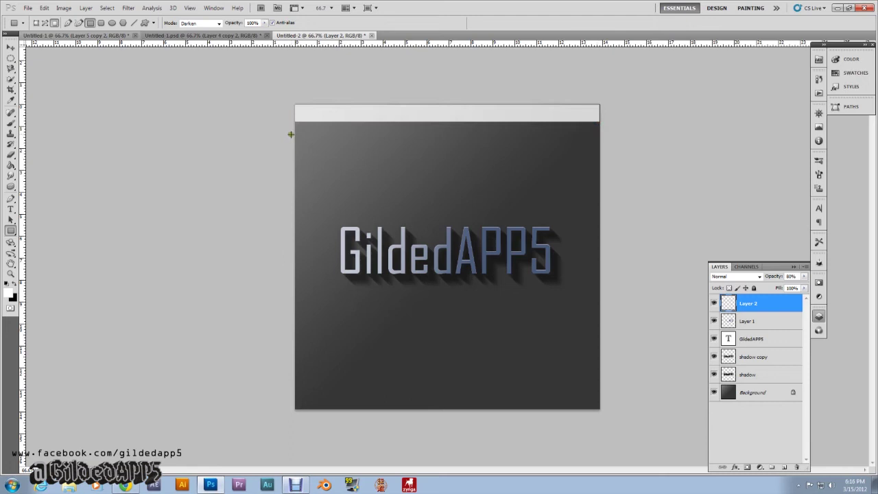
left_click_drag(295, 131, 600, 157)
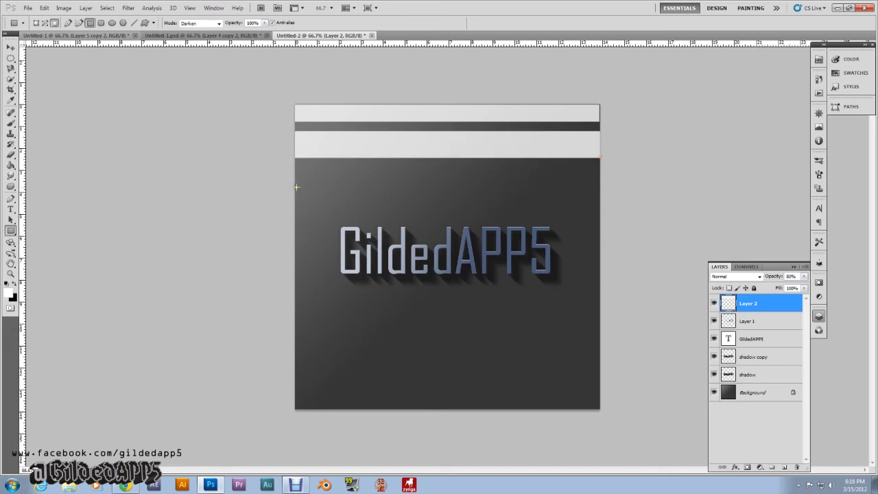
left_click_drag(295, 181, 600, 216)
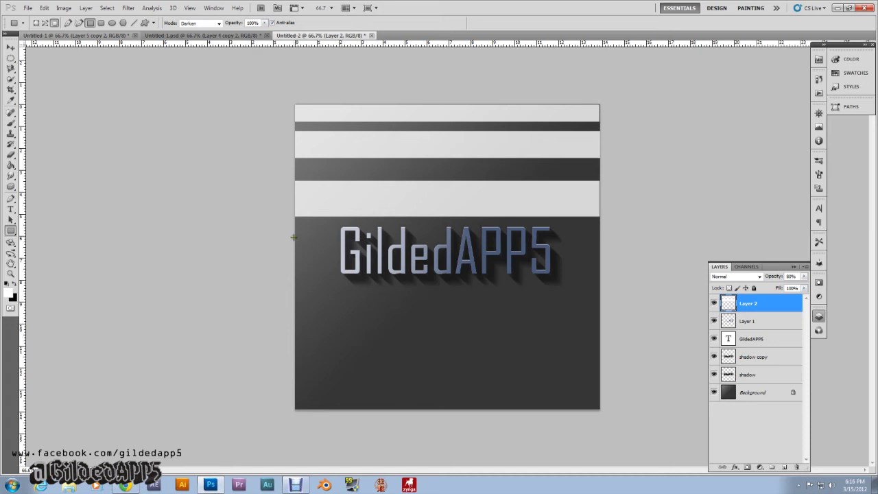
left_click_drag(295, 246, 598, 329)
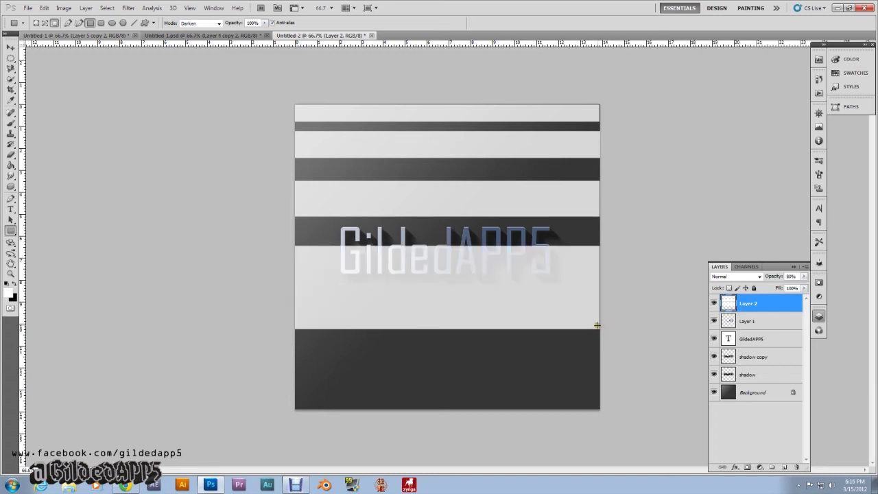
left_click(40, 10)
left_click(47, 13)
left_click(46, 12)
left_click(54, 35)
left_click(43, 8)
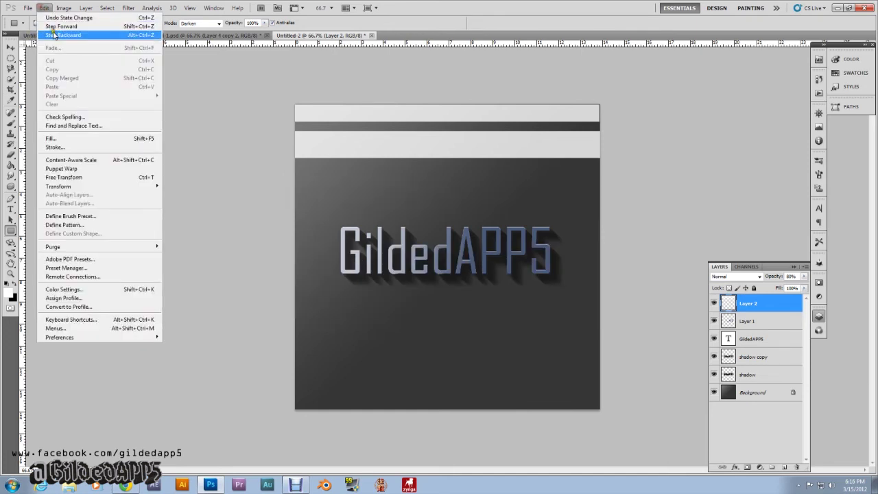
left_click(55, 35)
left_click(44, 8)
left_click(54, 34)
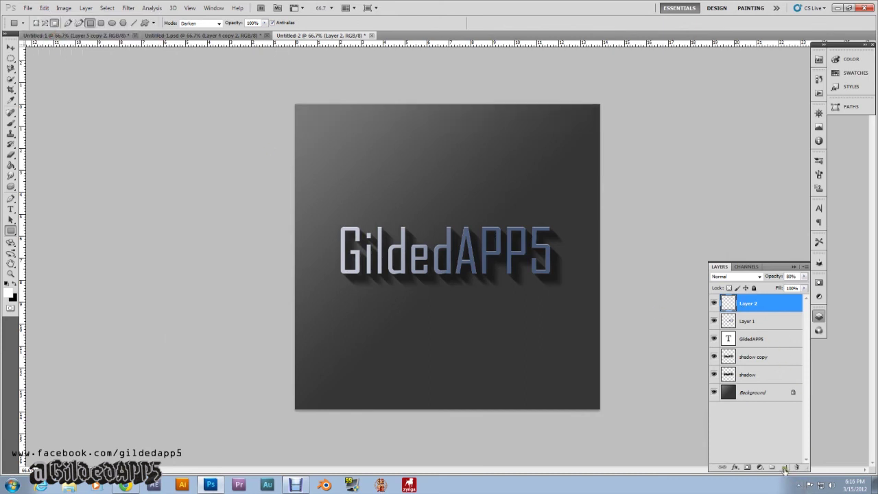
left_click(784, 468)
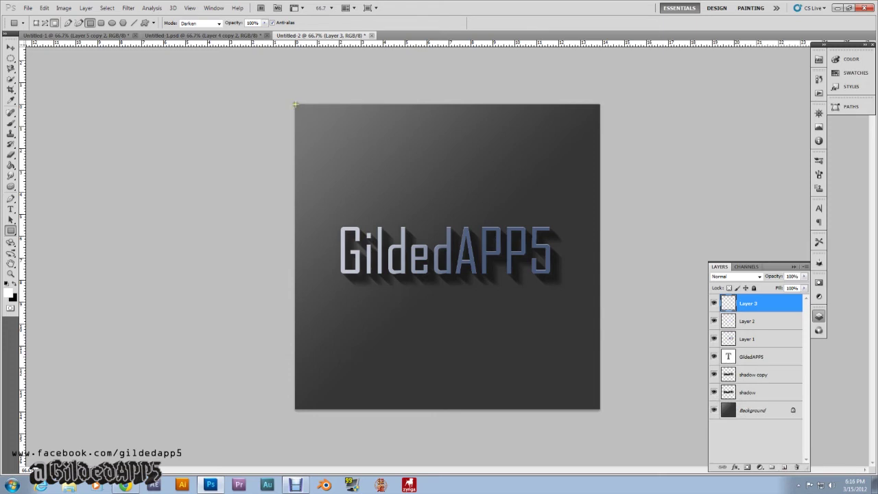
- Draw four full-width white stripes down the upper canvas, the widest over the text
left_click_drag(297, 124, 600, 120)
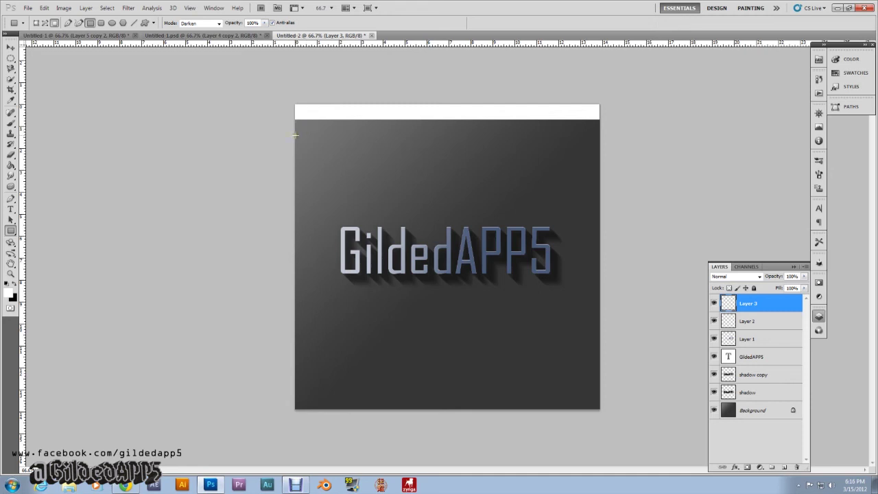
left_click_drag(295, 135, 600, 165)
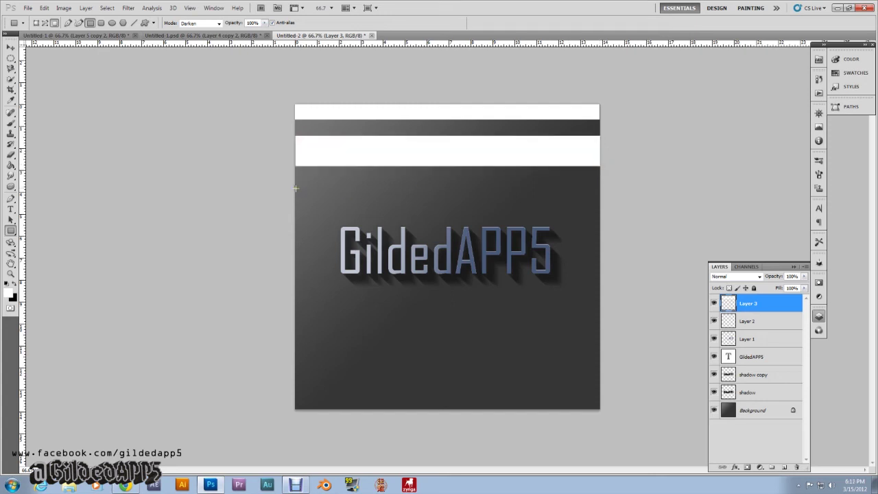
left_click_drag(295, 189, 599, 233)
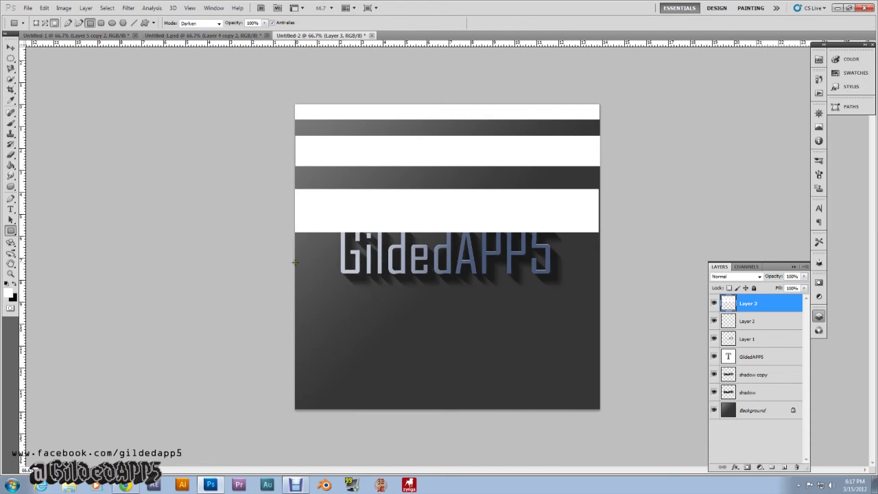
left_click_drag(295, 262, 599, 334)
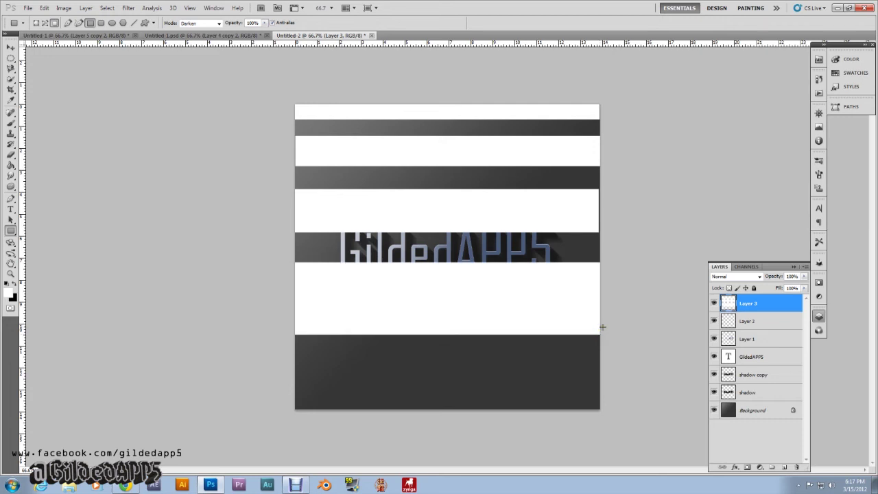
key("ctrl+t")
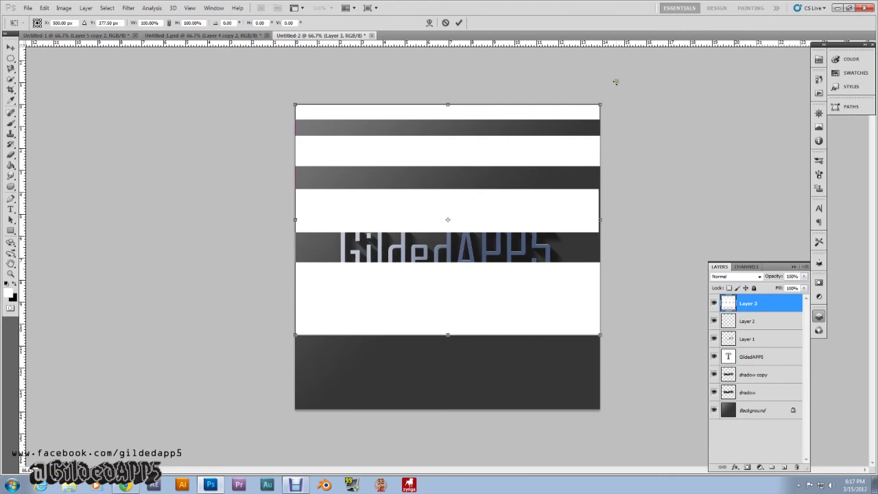
- Rotate the stripes about 44° diagonally, stretch them wider, and fan them with Perspective
left_click_drag(611, 94, 662, 245)
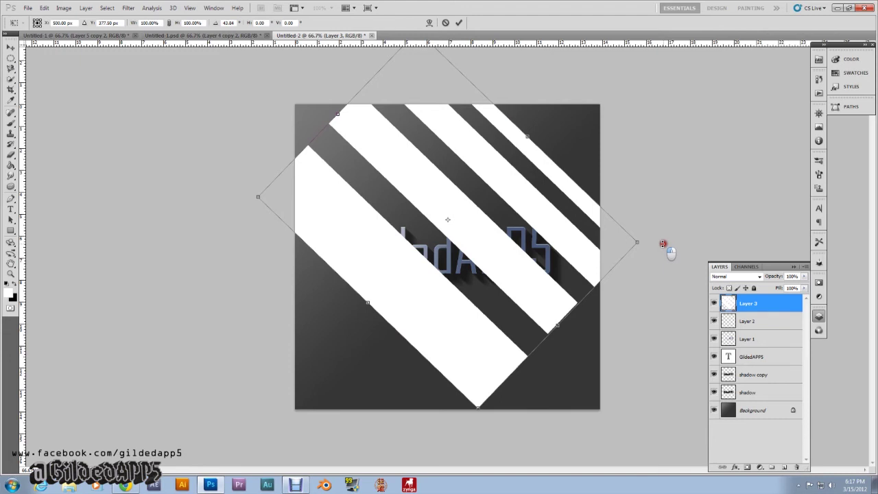
left_click_drag(560, 323, 623, 413)
left_click_drag(337, 113, 299, 92)
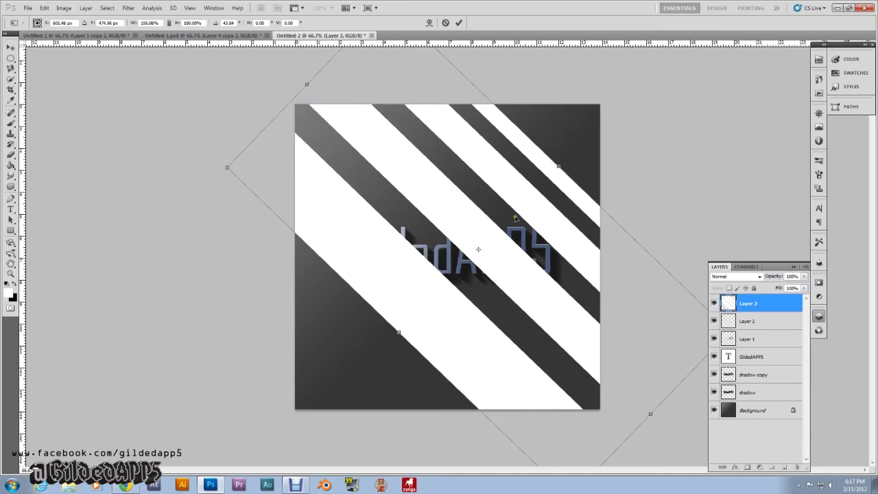
right_click(419, 218)
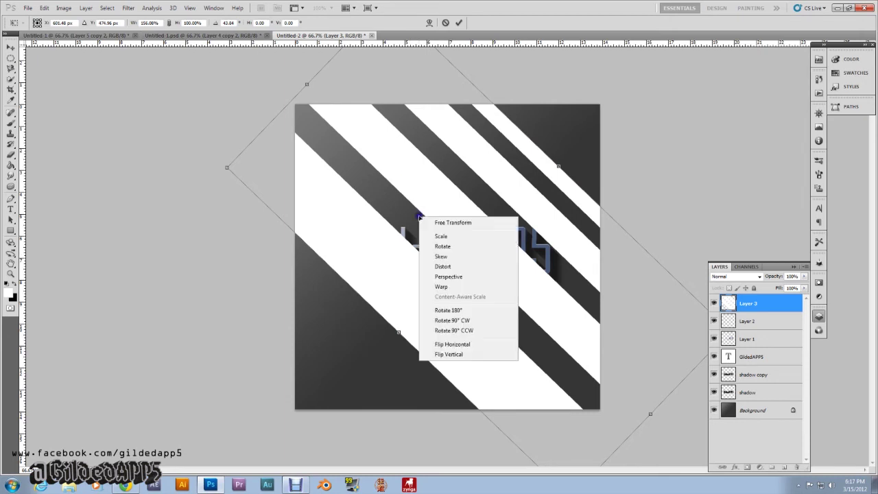
left_click(448, 277)
left_click_drag(228, 166, 273, 119)
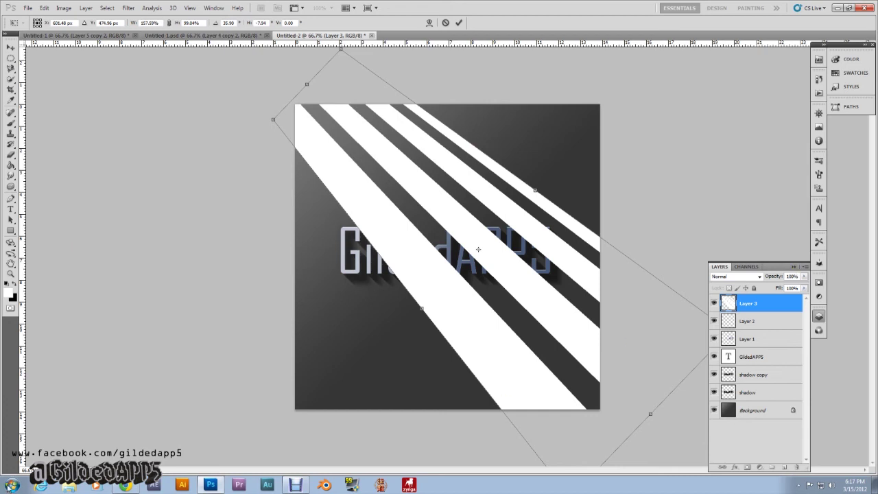
- Reshape the stripe corners into spreading light rays, commit the transform, and show the Layers panel
left_click(794, 266)
left_click_drag(731, 333, 750, 314)
left_click_drag(761, 308, 764, 299)
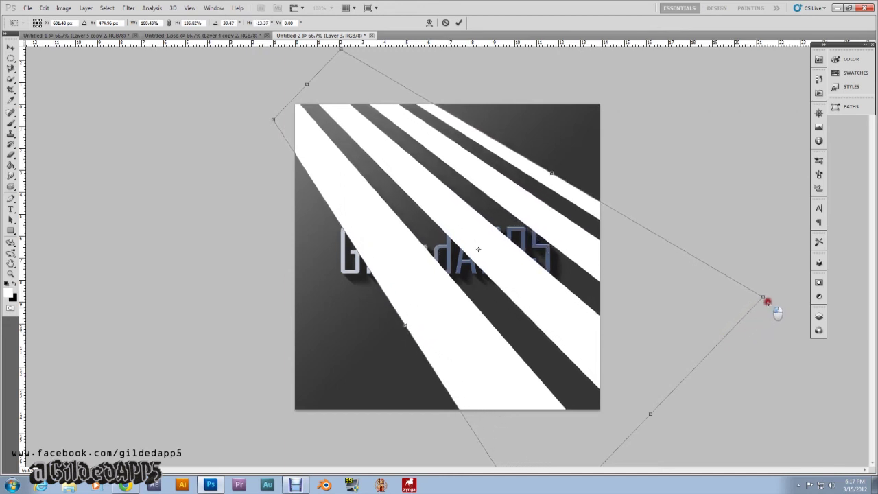
left_click_drag(341, 50, 336, 54)
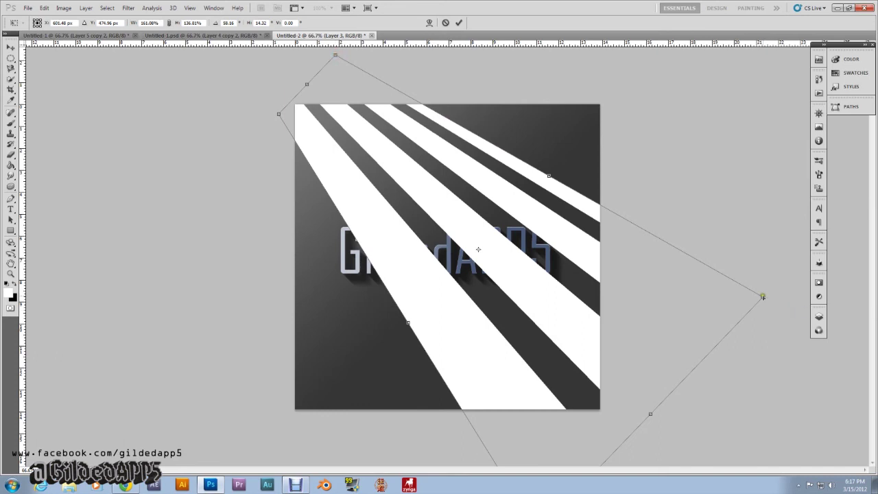
key("Return")
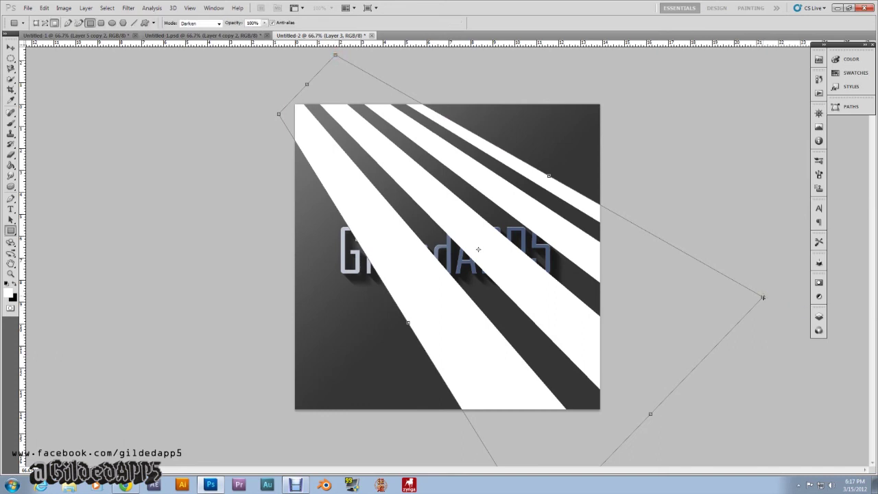
left_click(819, 316)
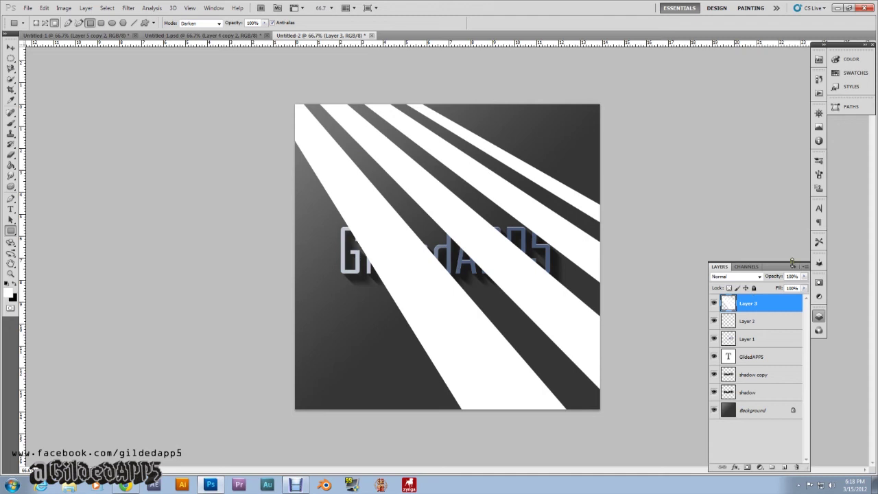
- Apply a Gaussian Blur to the white diagonal ray stripes on Layer 3
left_click(128, 8)
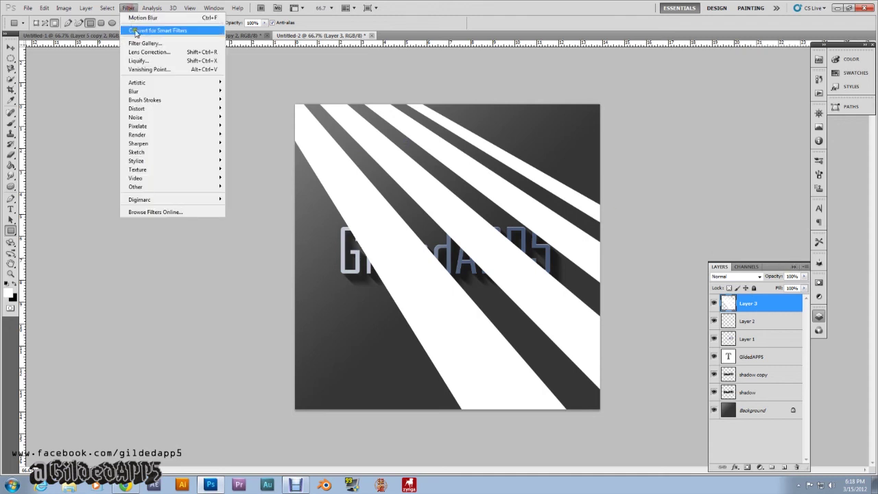
mouse_move(151, 91)
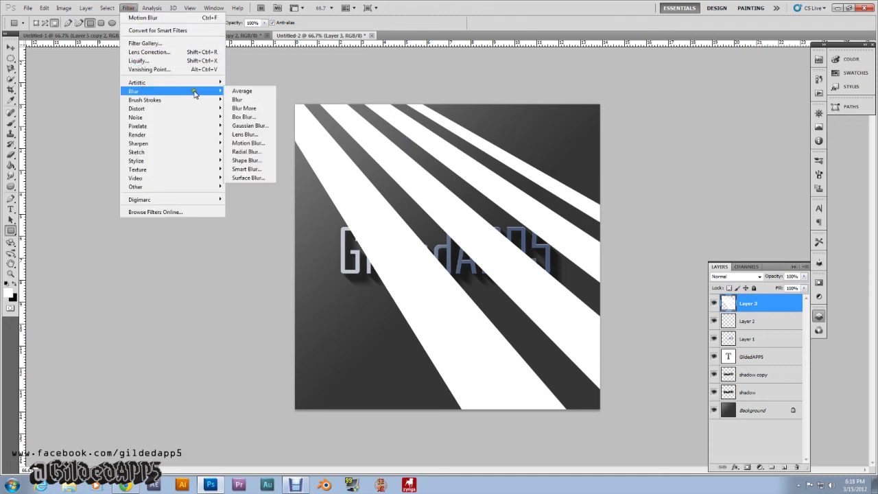
left_click(253, 127)
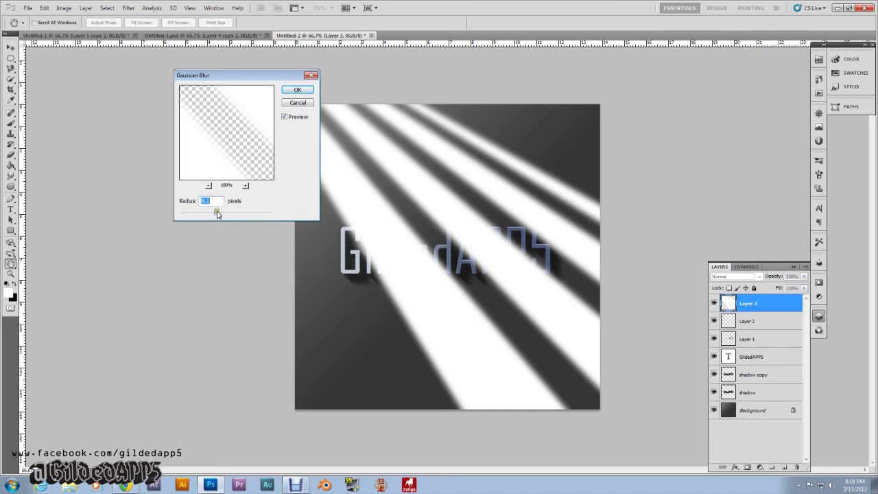
left_click_drag(216, 215, 220, 214)
left_click(297, 92)
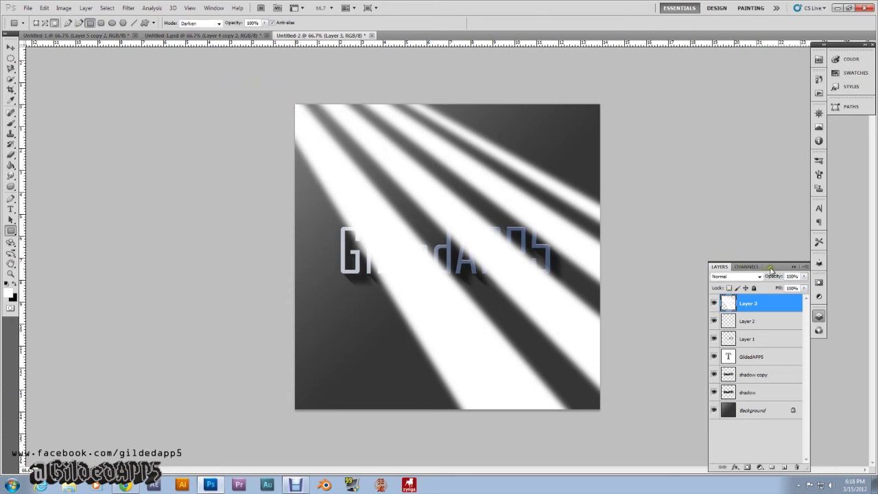
- Set Layer 3's light rays to Overlay blend mode at 20% opacity
left_click(759, 276)
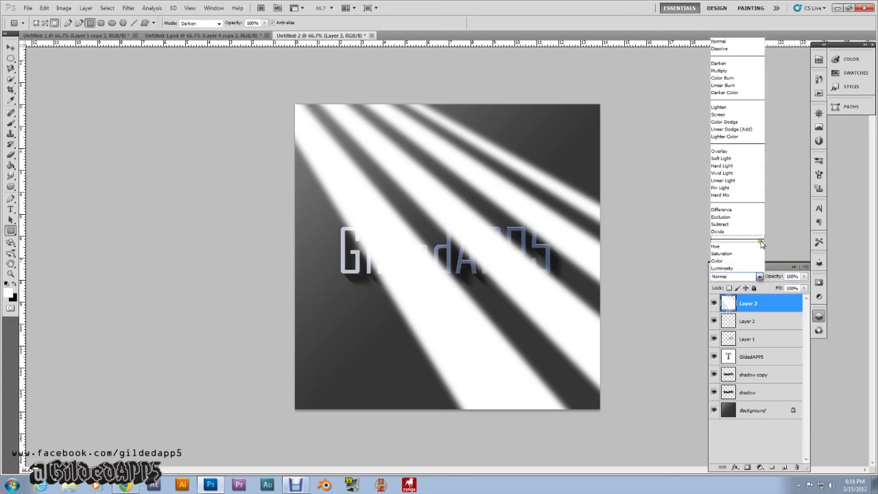
left_click(740, 151)
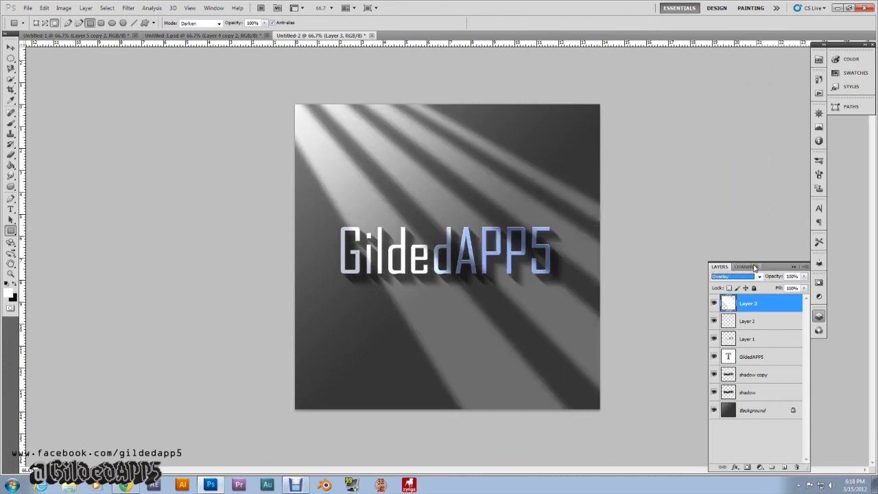
left_click(804, 277)
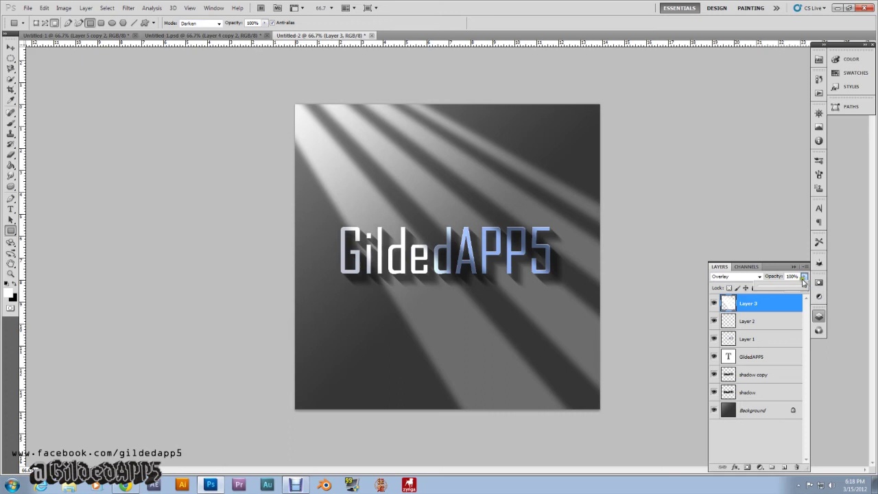
left_click_drag(804, 288, 767, 289)
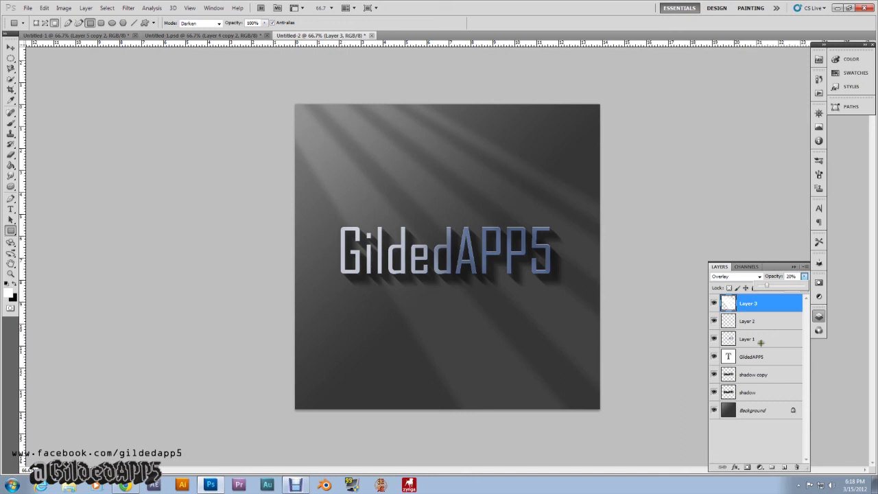
left_click(10, 48)
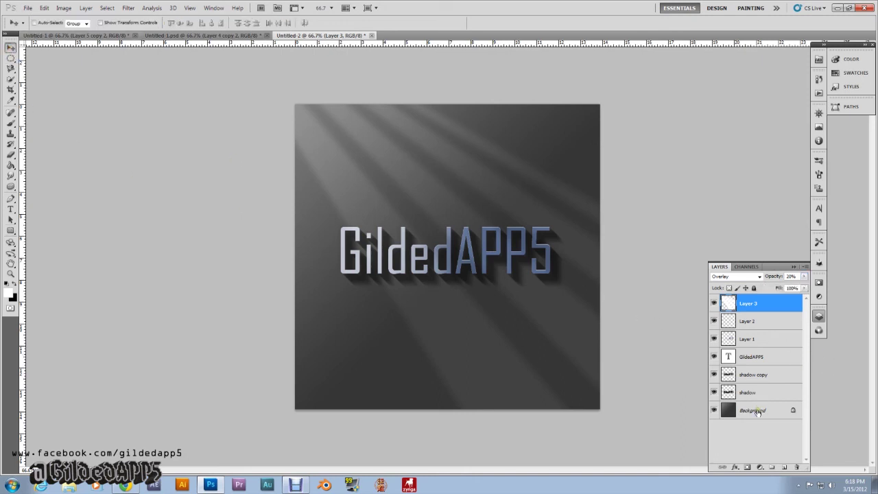
- Select the Background layer and create empty Layer 4 directly above it
left_click(757, 412)
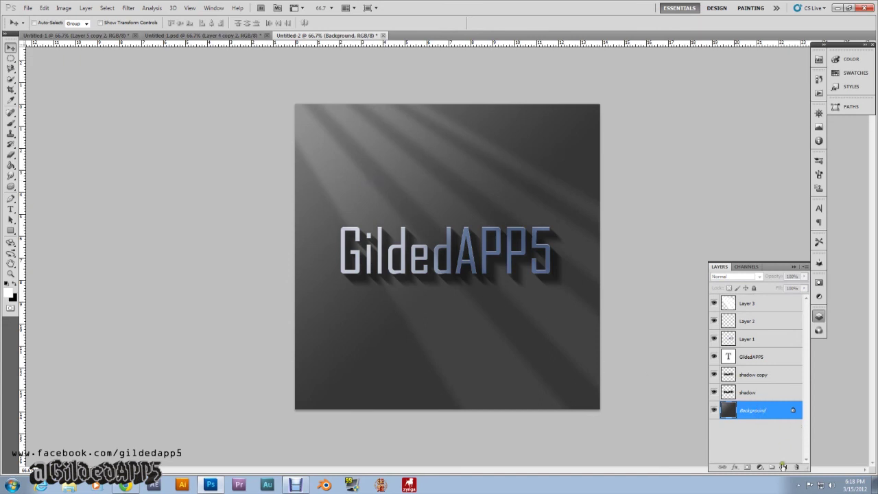
left_click_drag(776, 405, 786, 469)
left_click(786, 469)
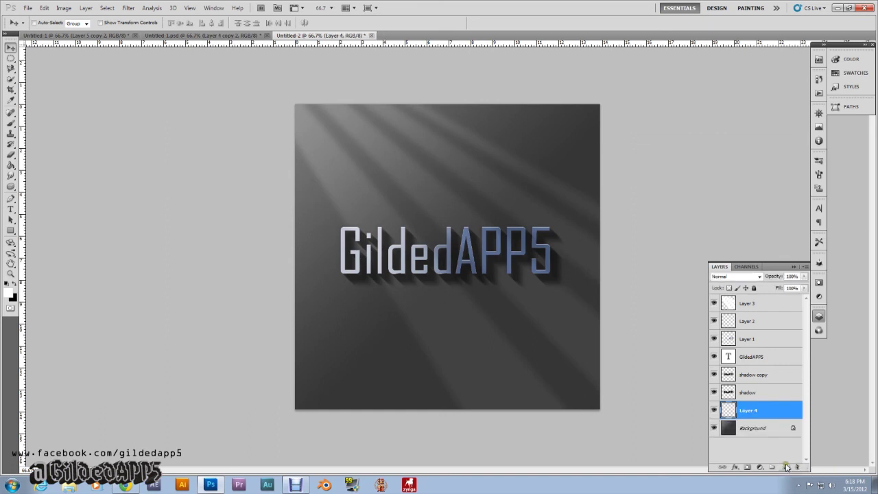
- Enter hex 9d506c as the new foreground colour in the Color Picker and confirm
left_click(10, 294)
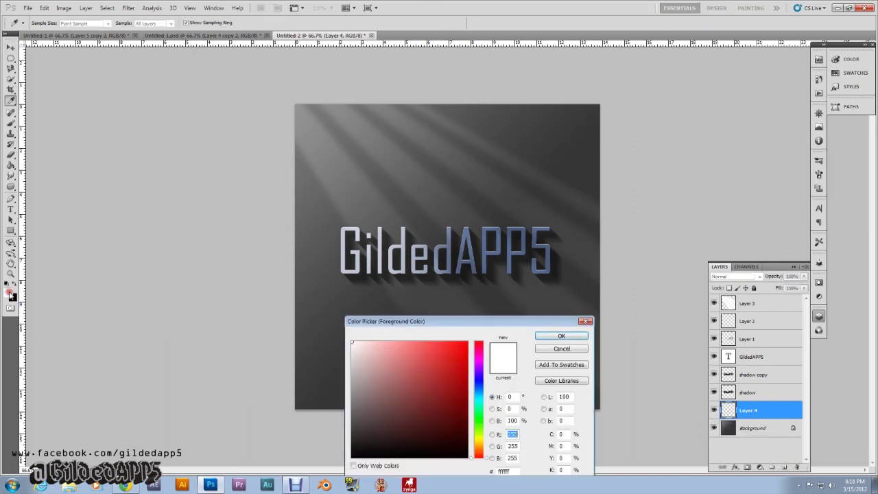
left_click(510, 471)
type("9d506c")
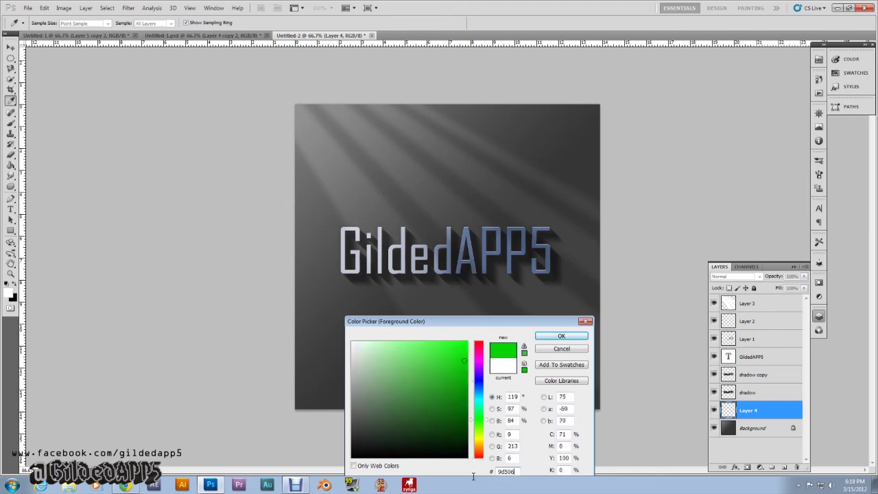
left_click(585, 336)
- Fill Layer 4 across the canvas with the pink foreground colour using the Paint Bucket
key("v")
left_click(11, 165)
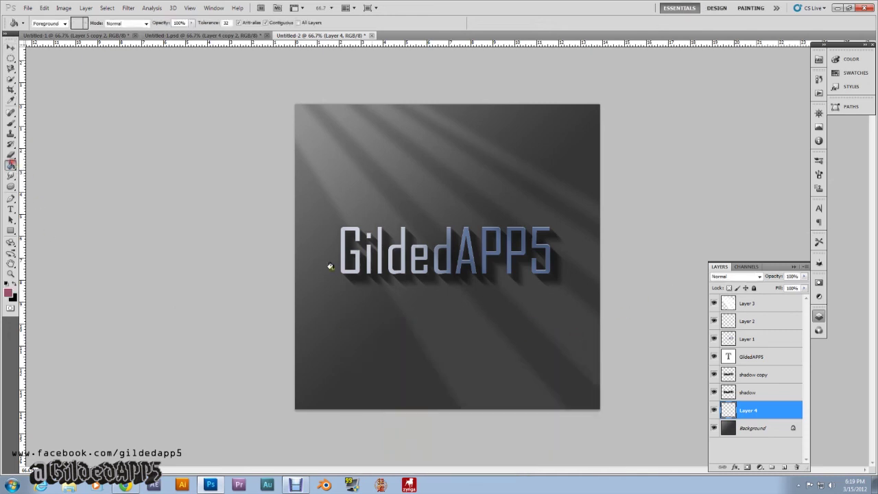
left_click(456, 351)
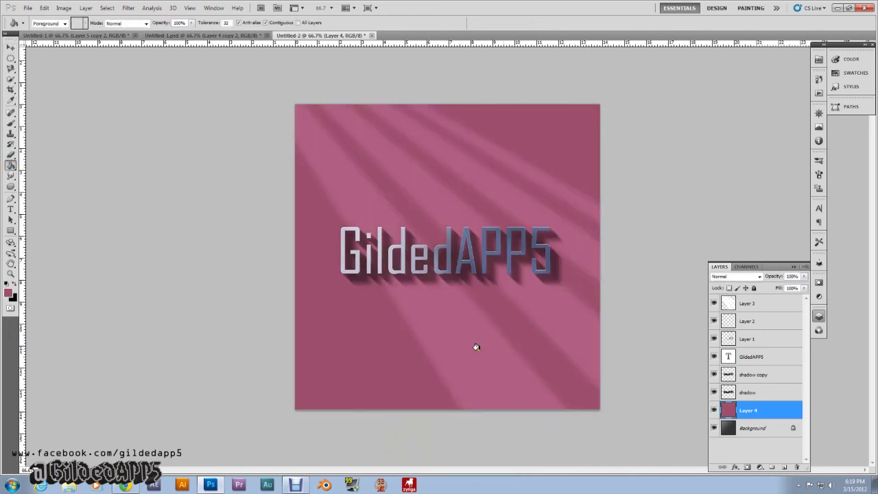
- Blend the pink Layer 4 as Color at 20% opacity and add a new layer above
left_click(759, 278)
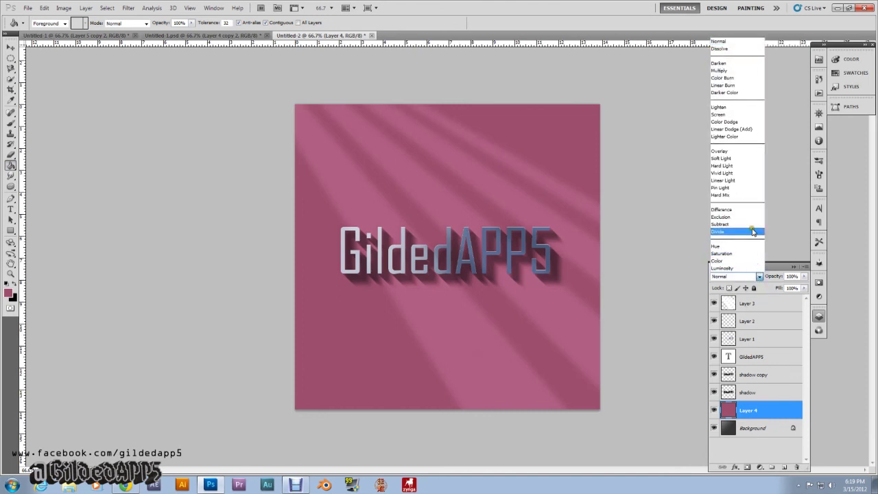
left_click(744, 260)
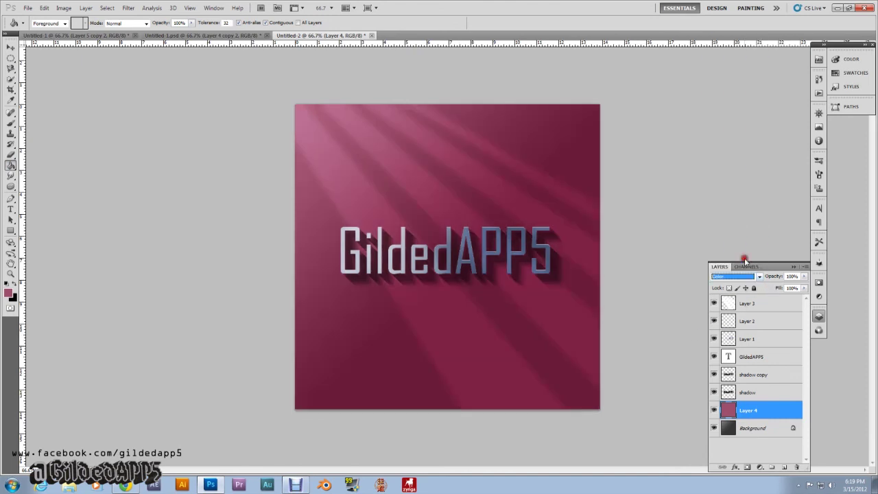
left_click(805, 278)
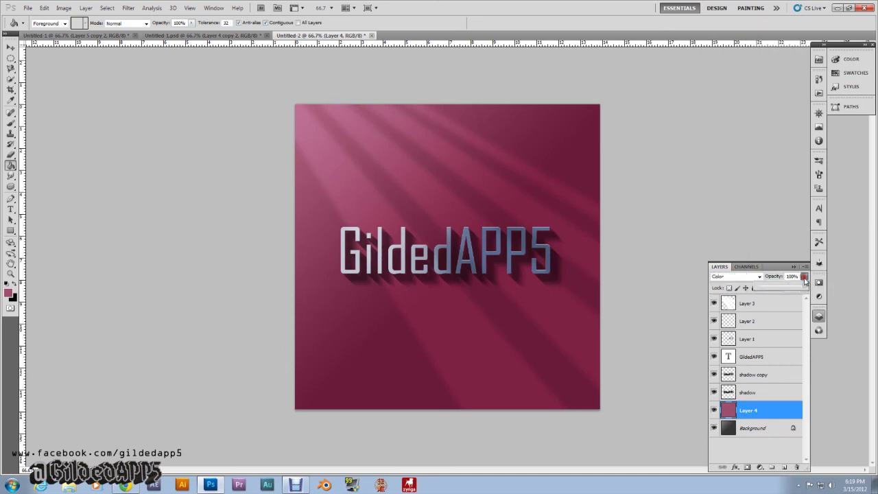
left_click_drag(803, 288, 767, 292)
left_click(669, 235)
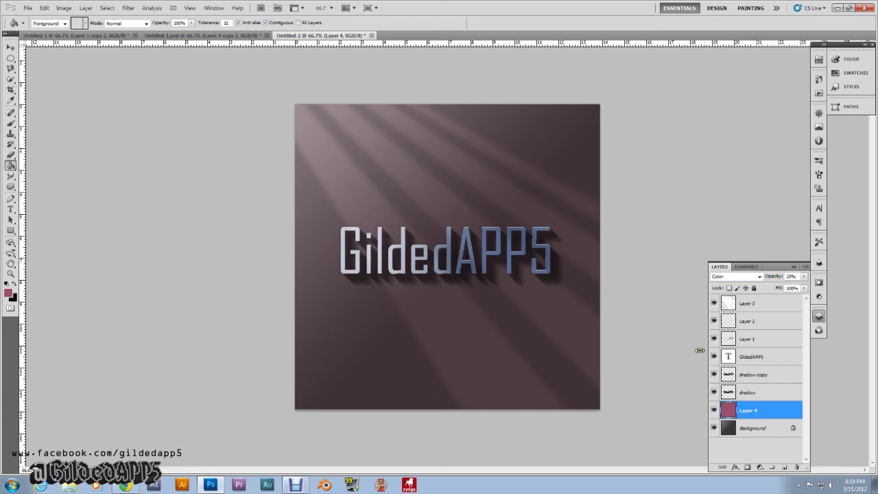
left_click(783, 468)
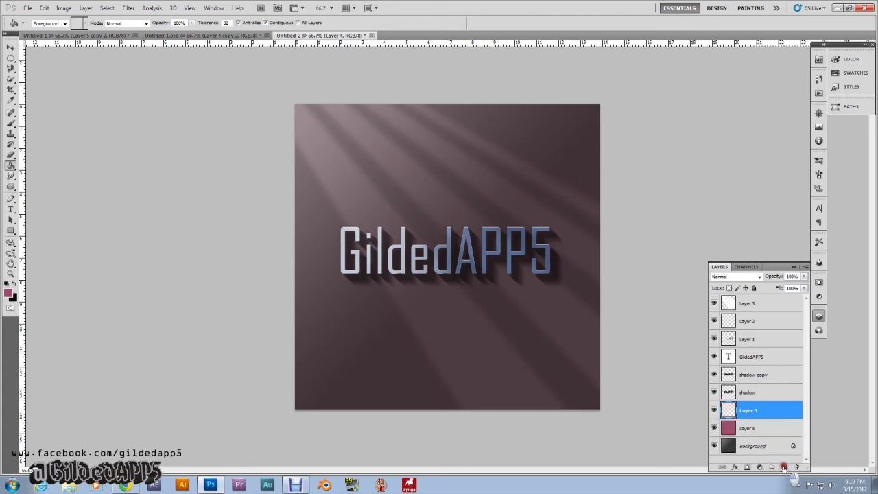
- Reset colours to black and white, then fill Layer 5 with white
left_click(6, 284)
left_click(9, 292)
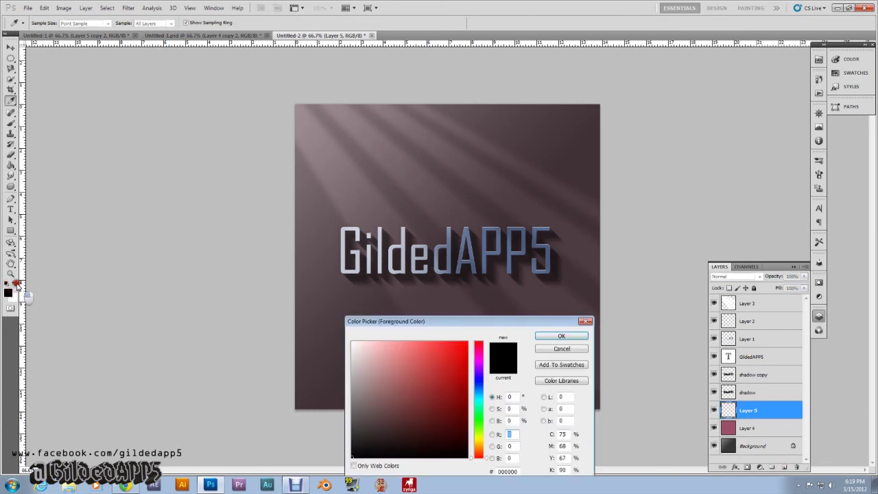
left_click(561, 336)
left_click(13, 284)
left_click(412, 337)
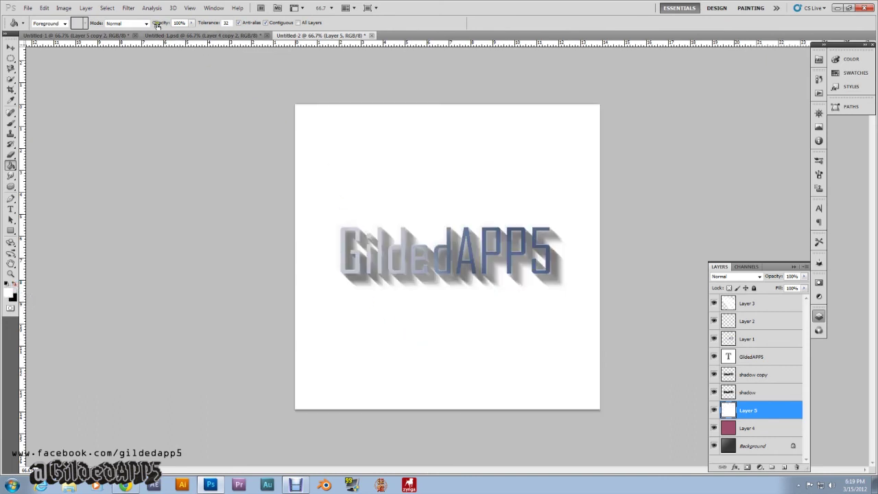
- Choose the 2 O'clock Spotlight style in the Lighting Effects filter
left_click(129, 8)
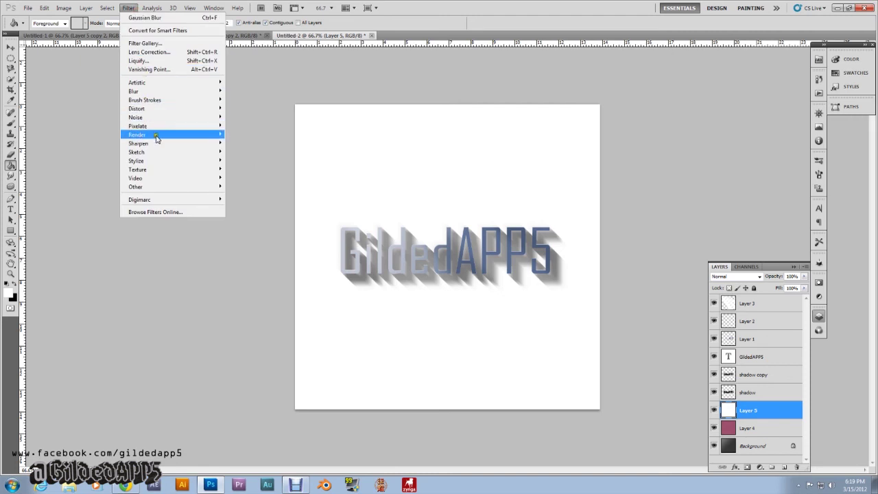
mouse_move(157, 135)
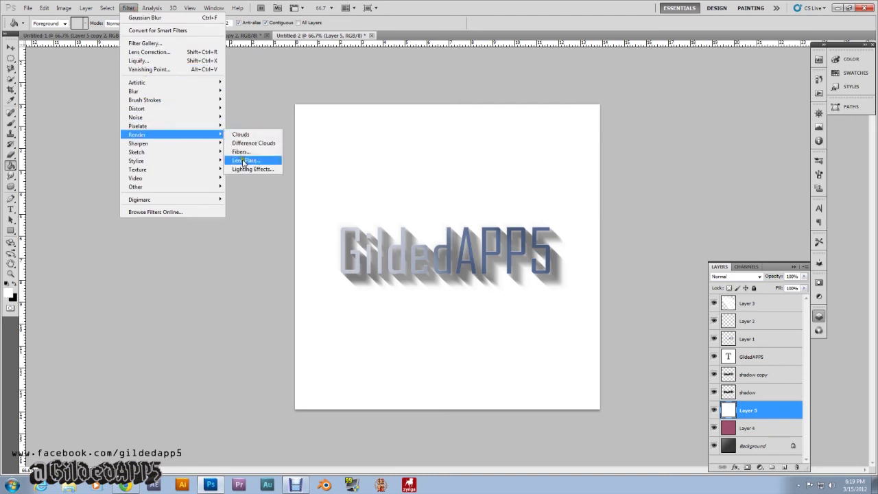
left_click(248, 170)
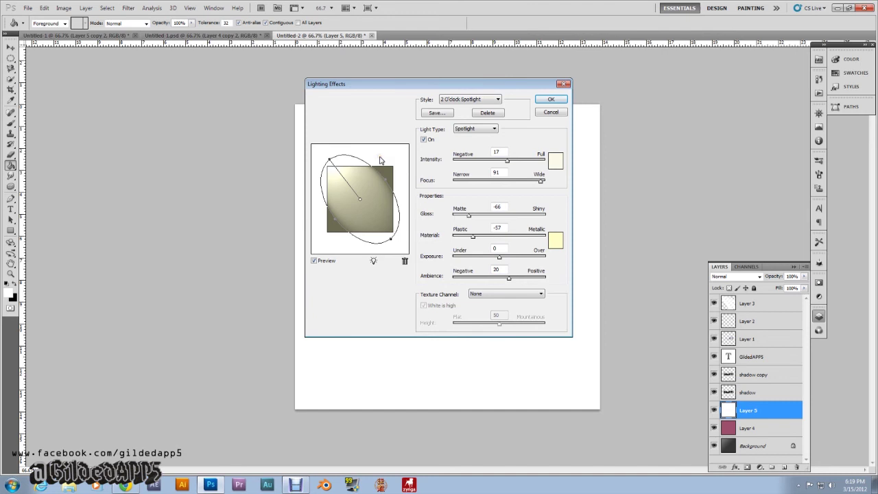
left_click(497, 99)
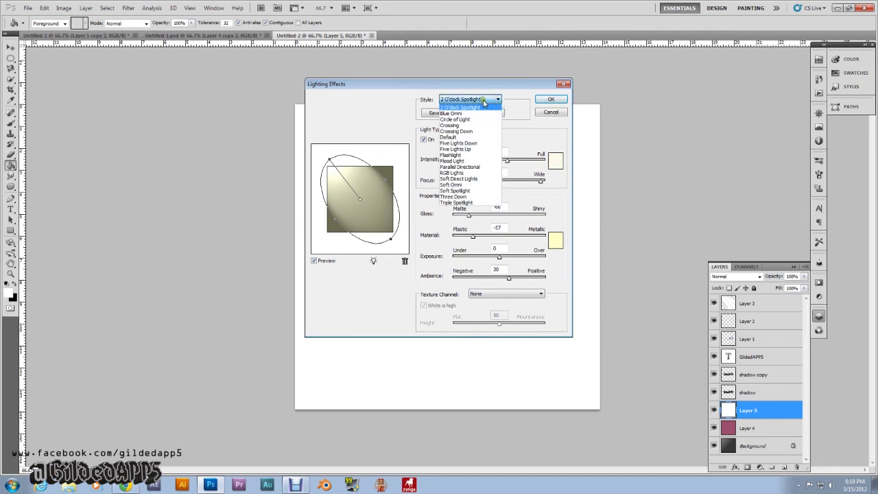
left_click(484, 102)
left_click(484, 101)
left_click(475, 104)
- Aim the spotlight so it shines from the top-left corner and apply it to Layer 5
left_click(331, 159)
left_click_drag(330, 162, 397, 158)
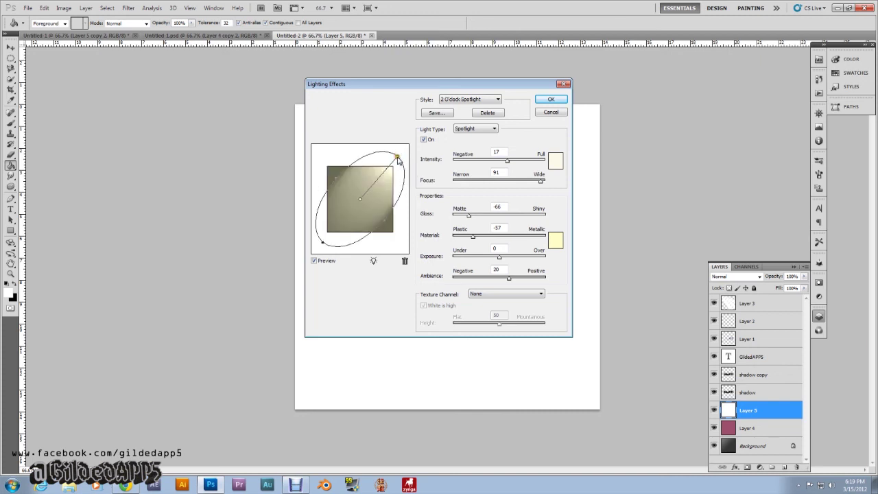
left_click_drag(398, 159, 330, 158)
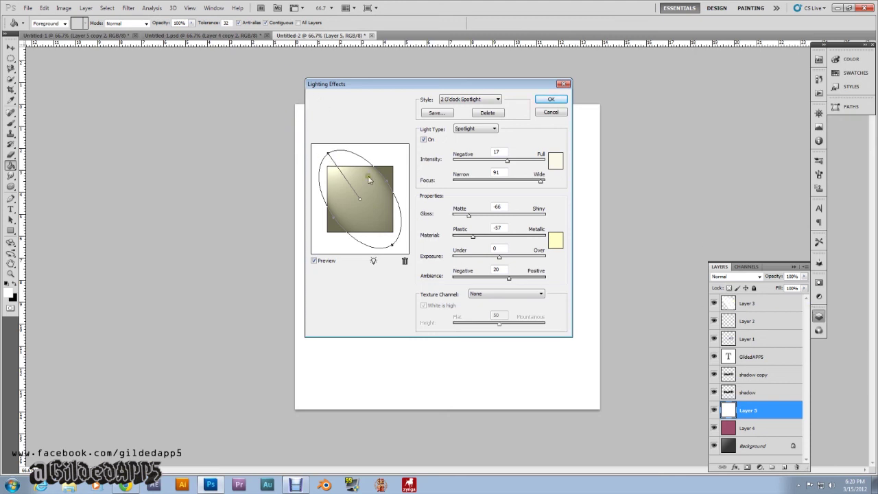
left_click_drag(332, 154, 325, 157)
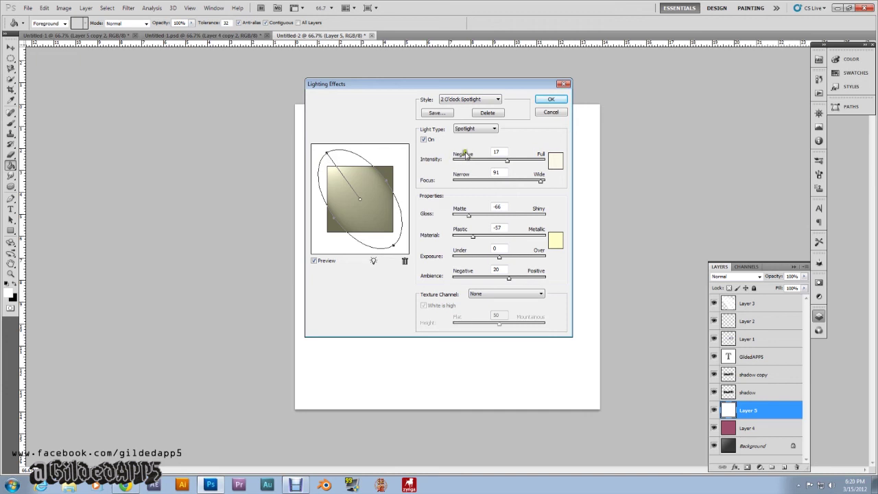
left_click(548, 101)
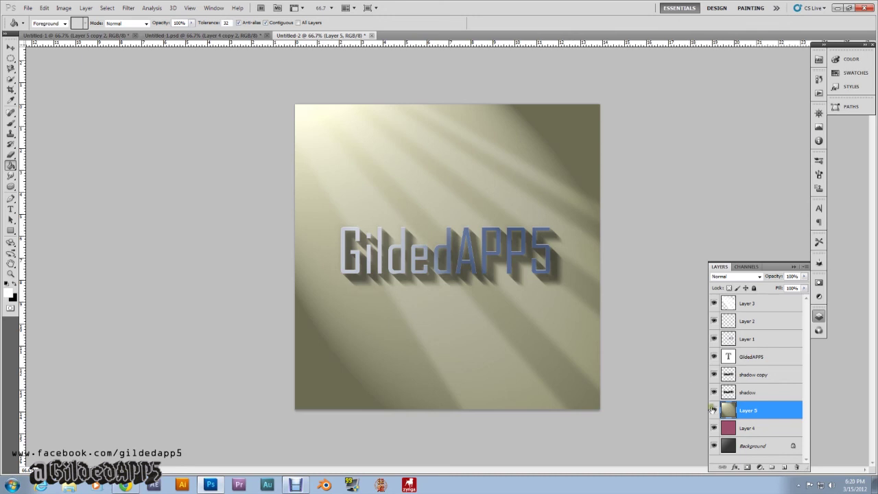
- Set Layer 5's blend mode to Overlay and lower its opacity to about 40%
left_click(759, 276)
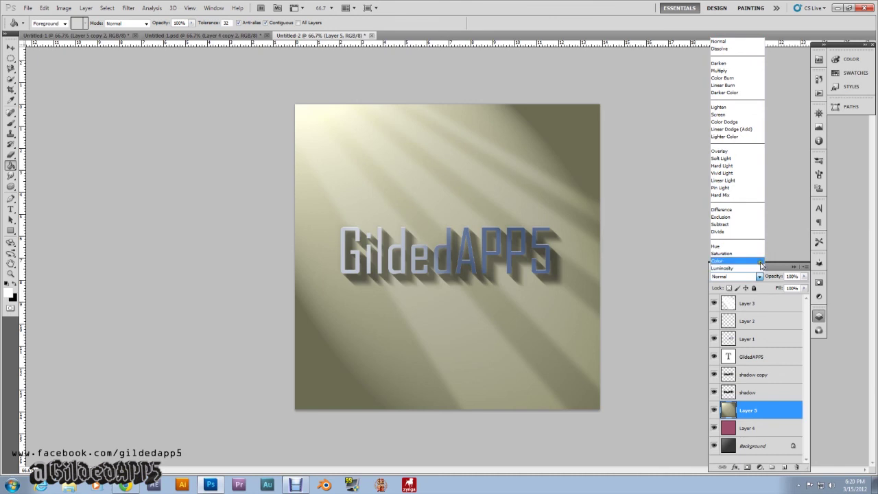
left_click(747, 151)
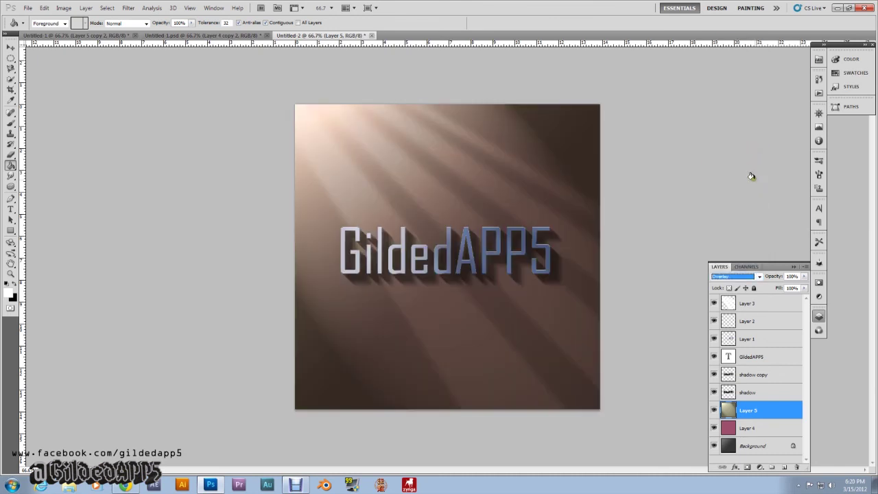
left_click(804, 277)
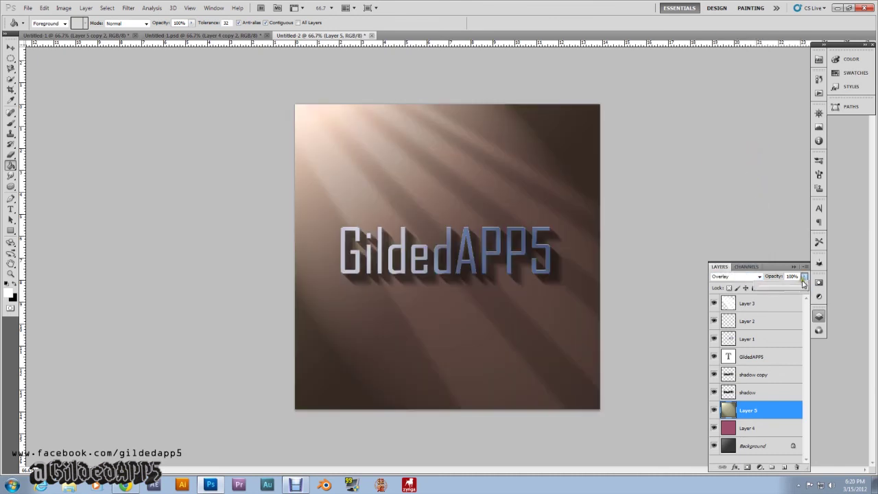
left_click_drag(804, 286, 780, 270)
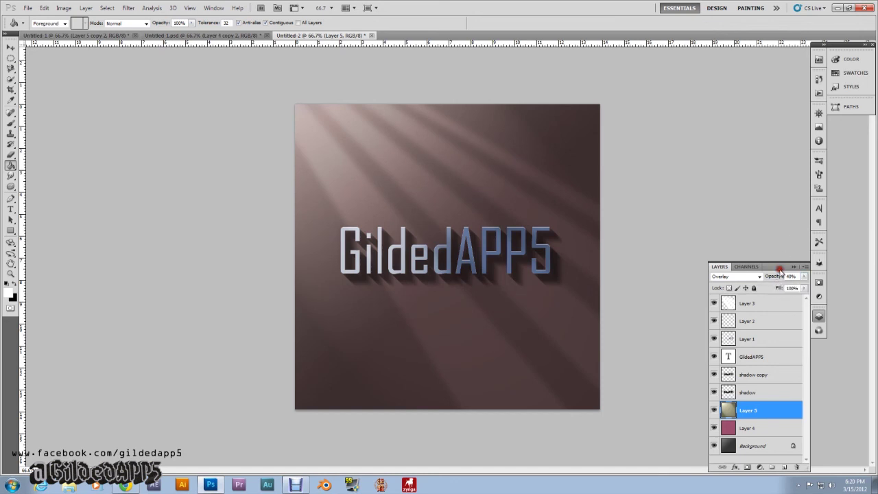
- Duplicate Layer 5 twice and move Layer 5 copy 2 to the top of the stack
right_click(762, 410)
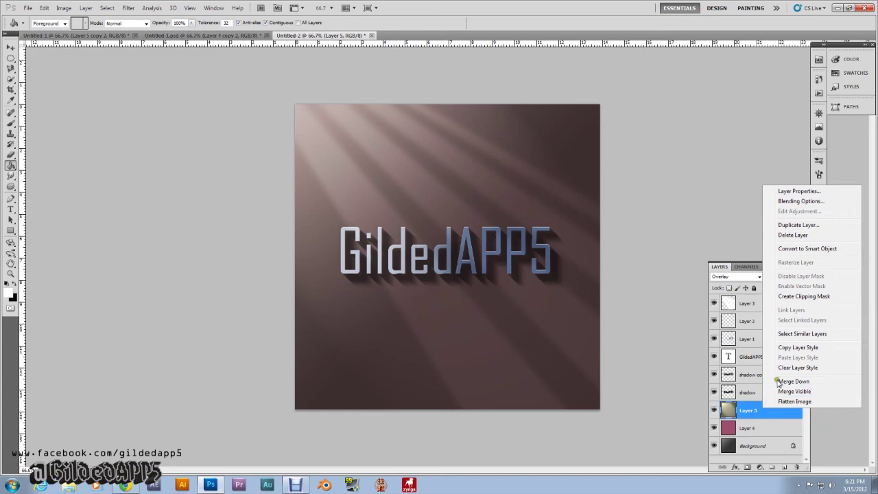
left_click(802, 226)
left_click(516, 151)
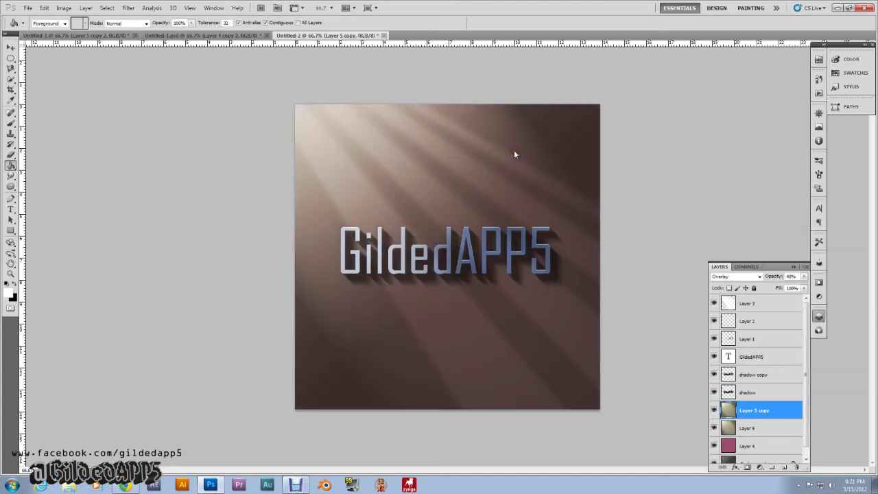
right_click(763, 415)
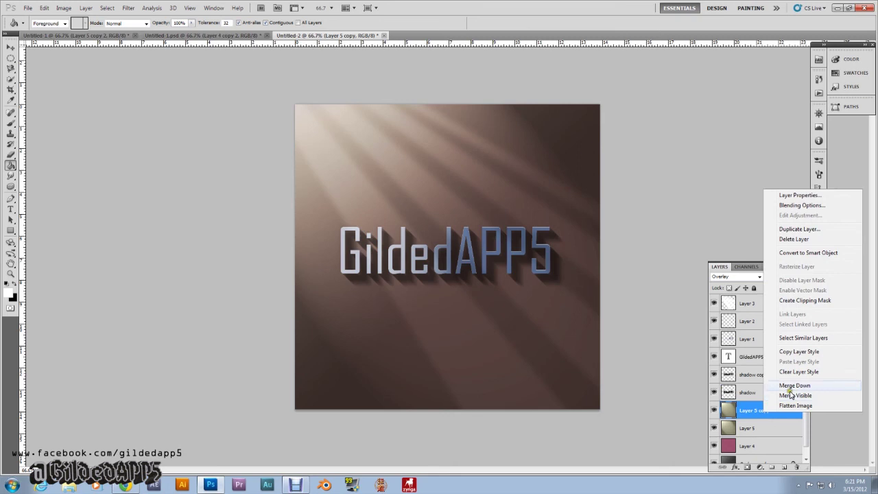
left_click(799, 230)
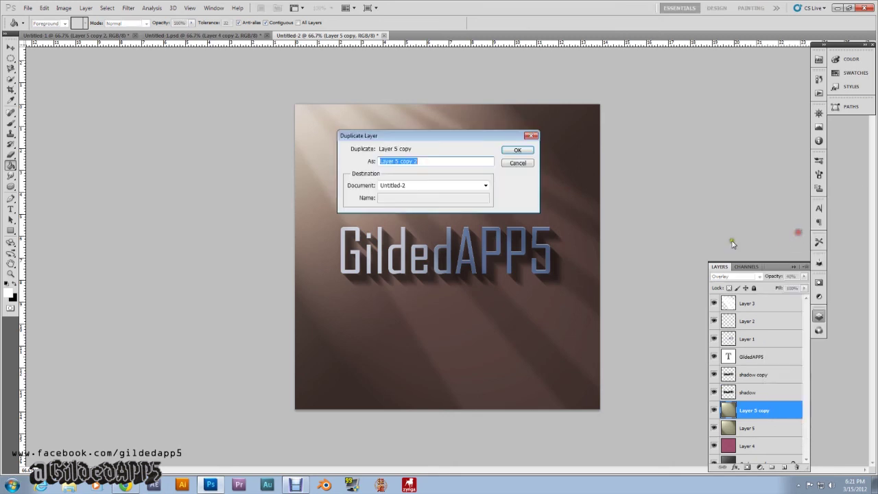
left_click(516, 149)
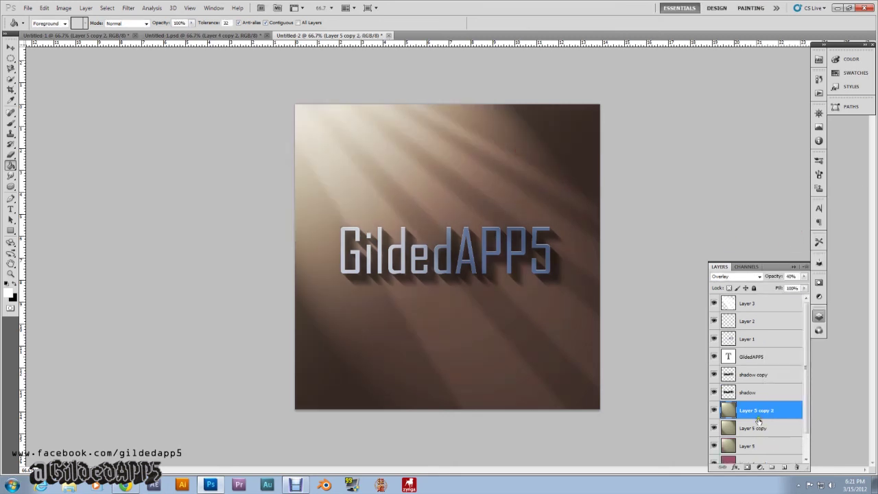
left_click_drag(761, 410, 754, 302)
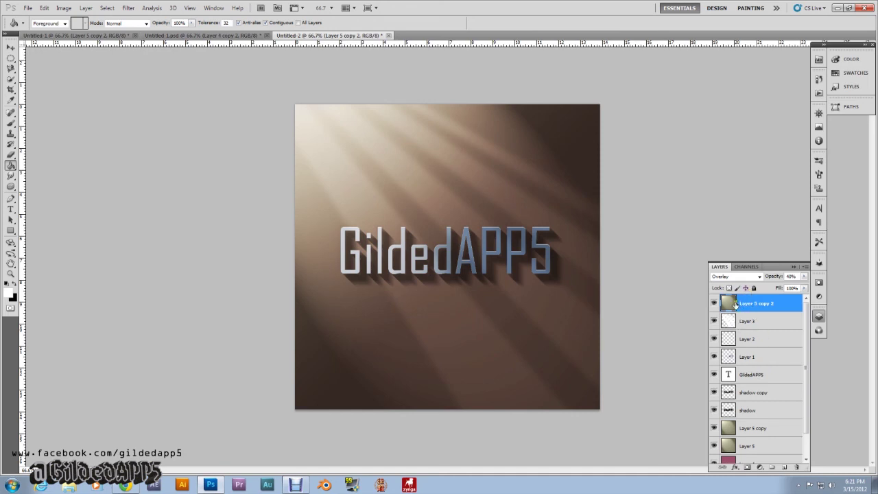
- Add a layer mask to Layer 5 copy 2 with a Foreground to Background gradient from bottom-right to top-left
left_click(747, 467)
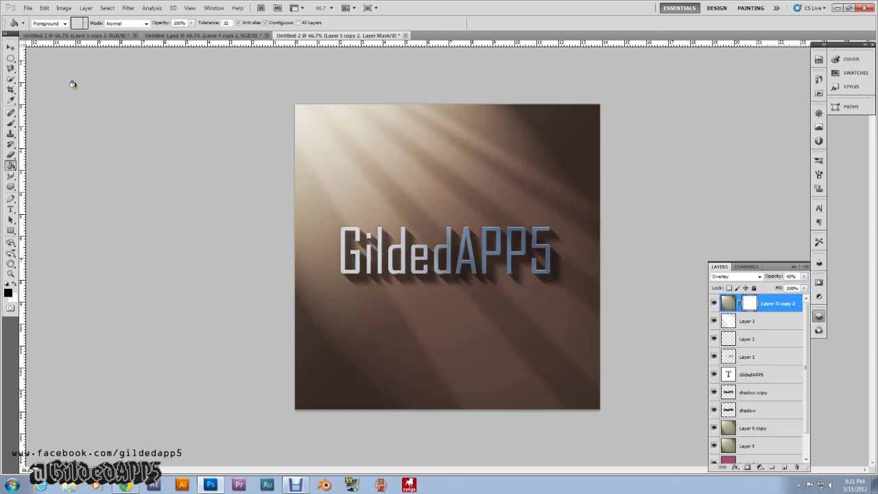
right_click(10, 165)
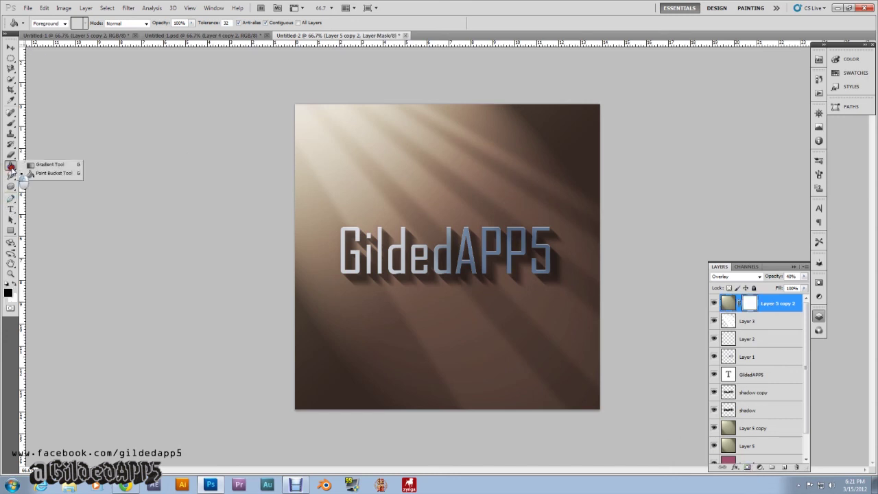
left_click(37, 164)
left_click(55, 23)
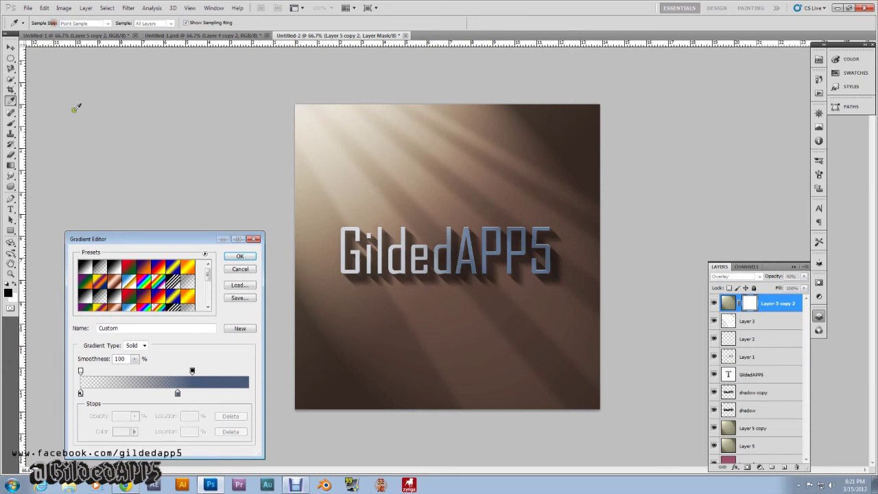
left_click(85, 269)
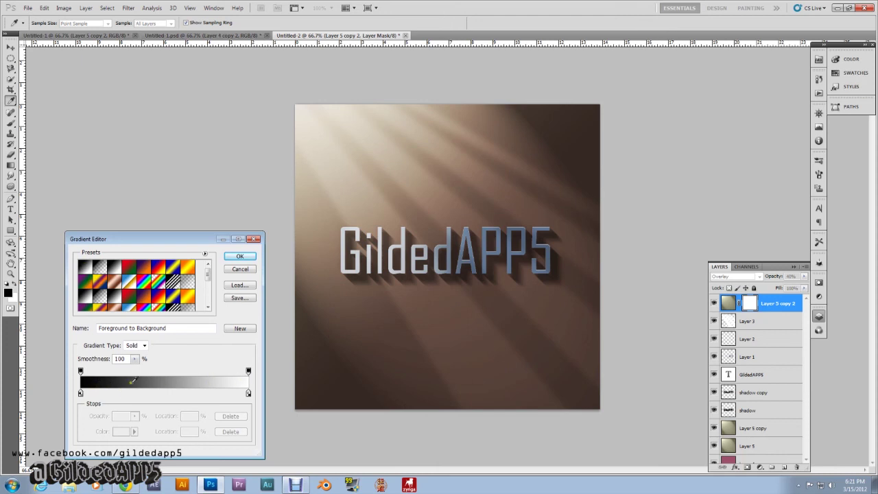
left_click(238, 258)
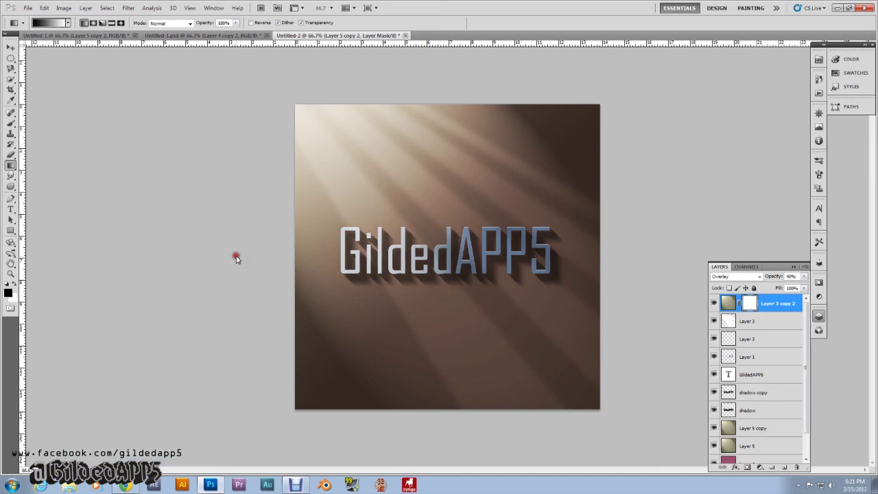
left_click_drag(599, 409, 288, 72)
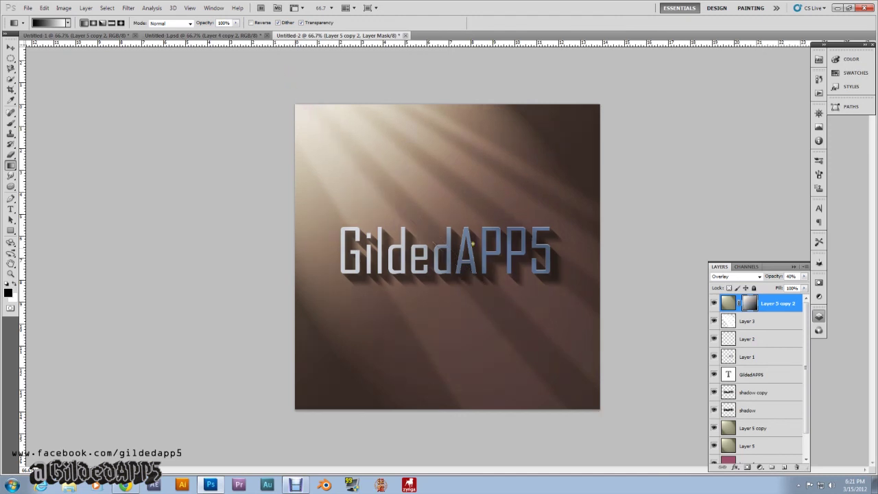
left_click_drag(601, 409, 275, 16)
- Load Layer 3's ray shapes as a selection and use it as Layer 2's layer mask
left_click(743, 322)
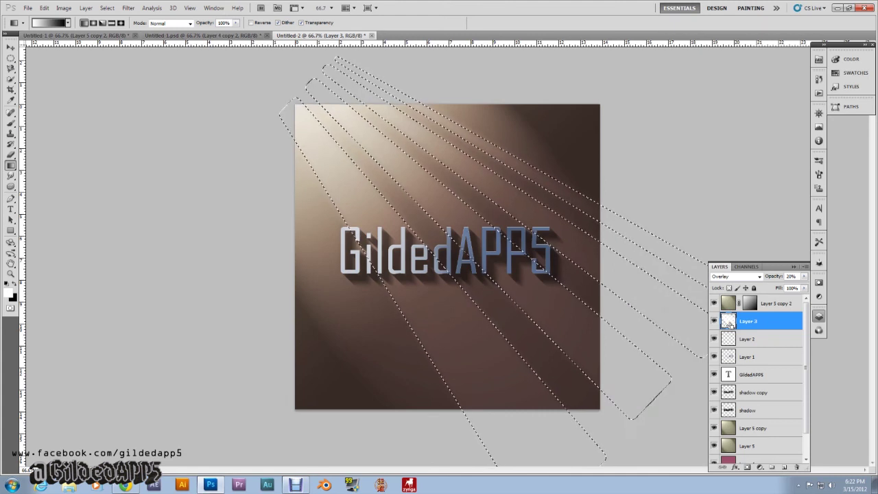
left_click_drag(731, 328, 752, 339)
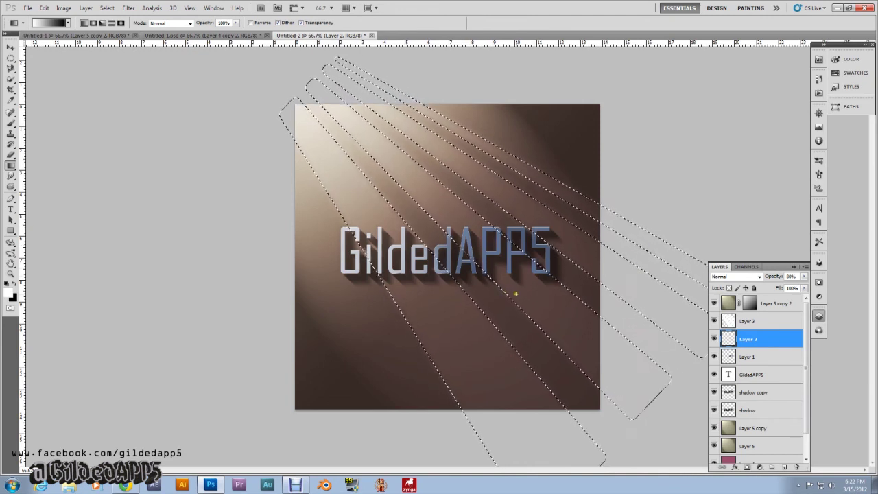
left_click(746, 467)
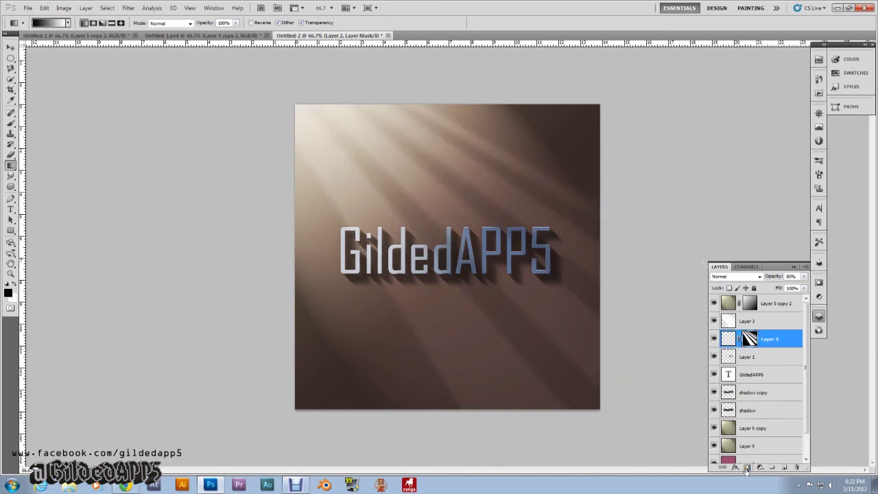